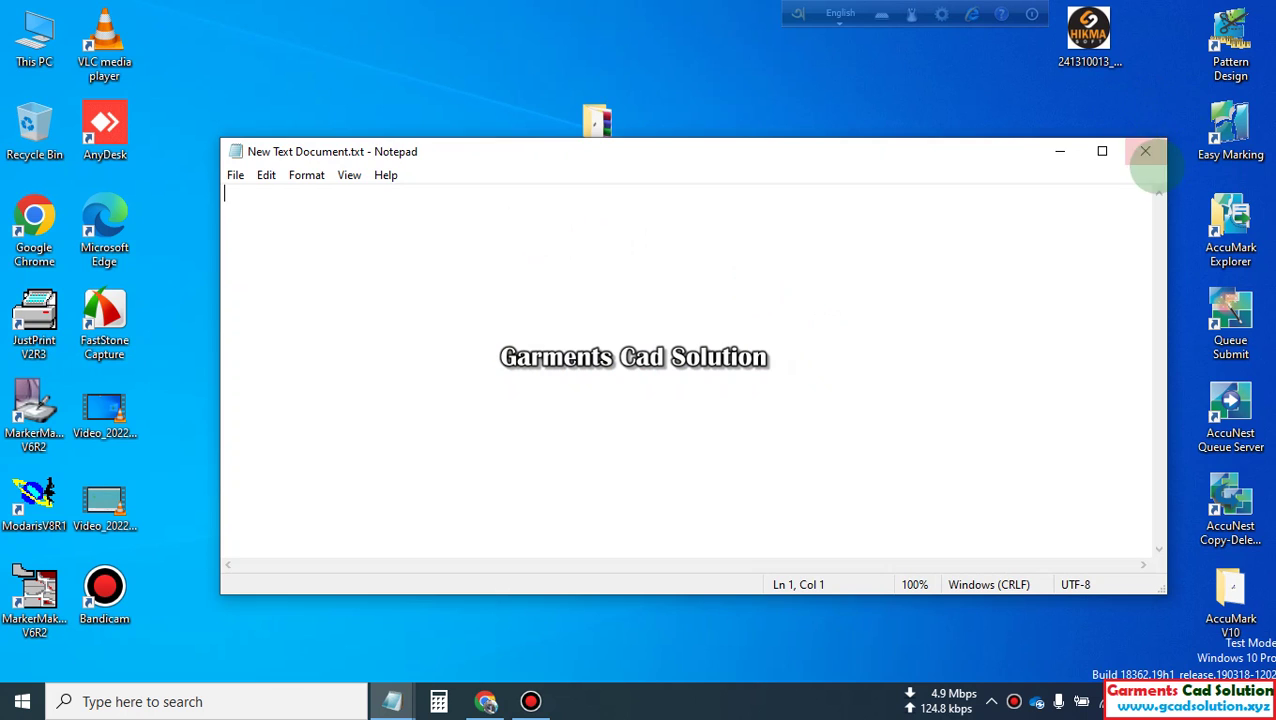
# Close the empty text file and check the files in the Windows BooT folder on the desktop.
pyautogui.click(1145, 151)
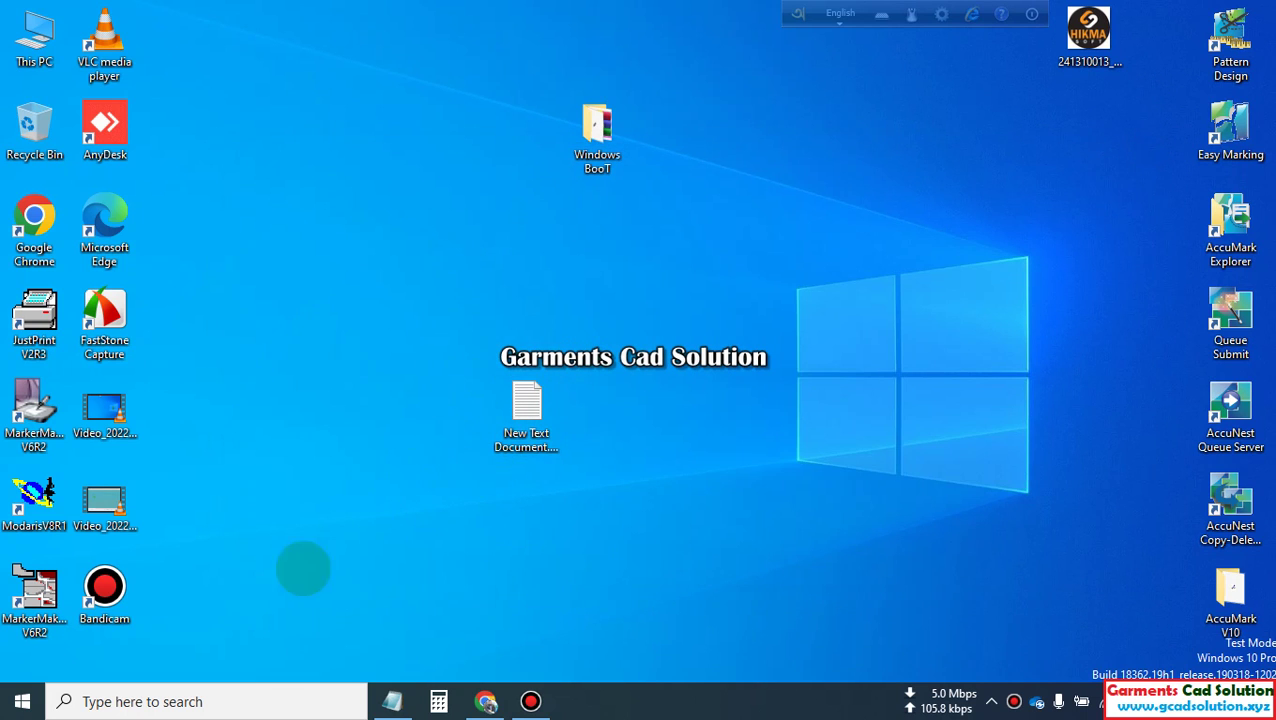
pyautogui.click(596, 135)
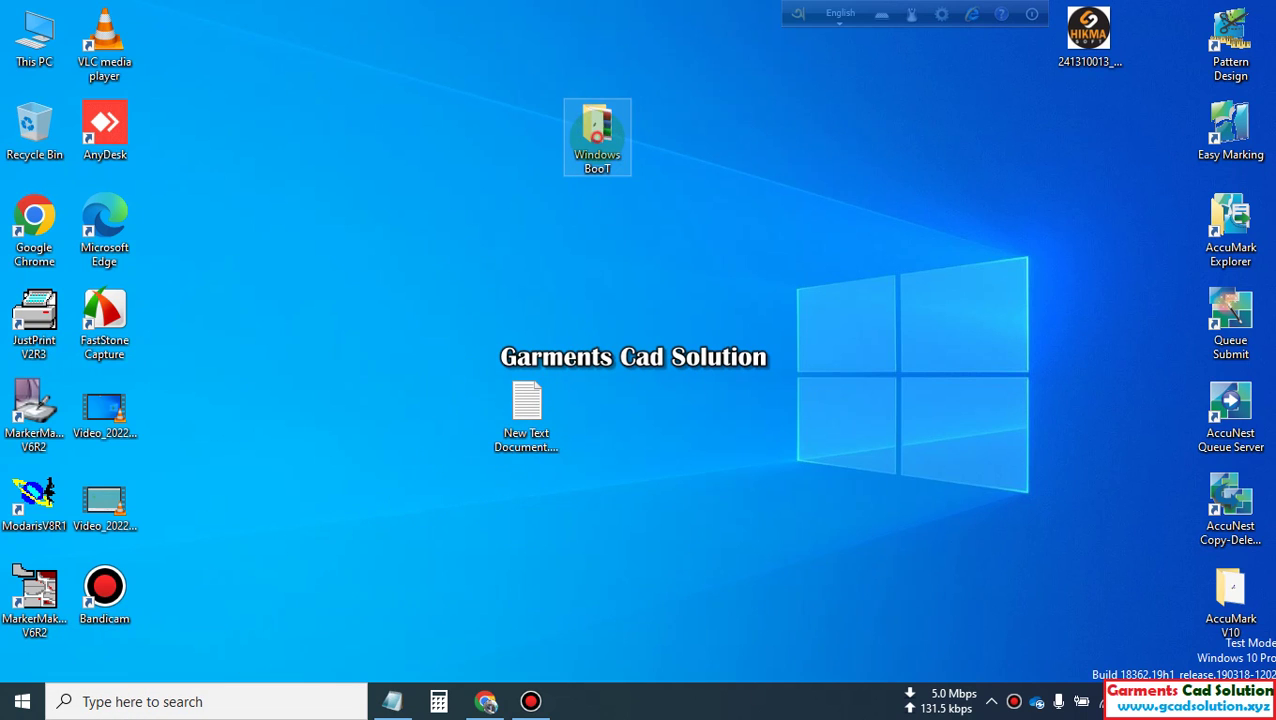
pyautogui.doubleClick(596, 135)
pyautogui.click(215, 122)
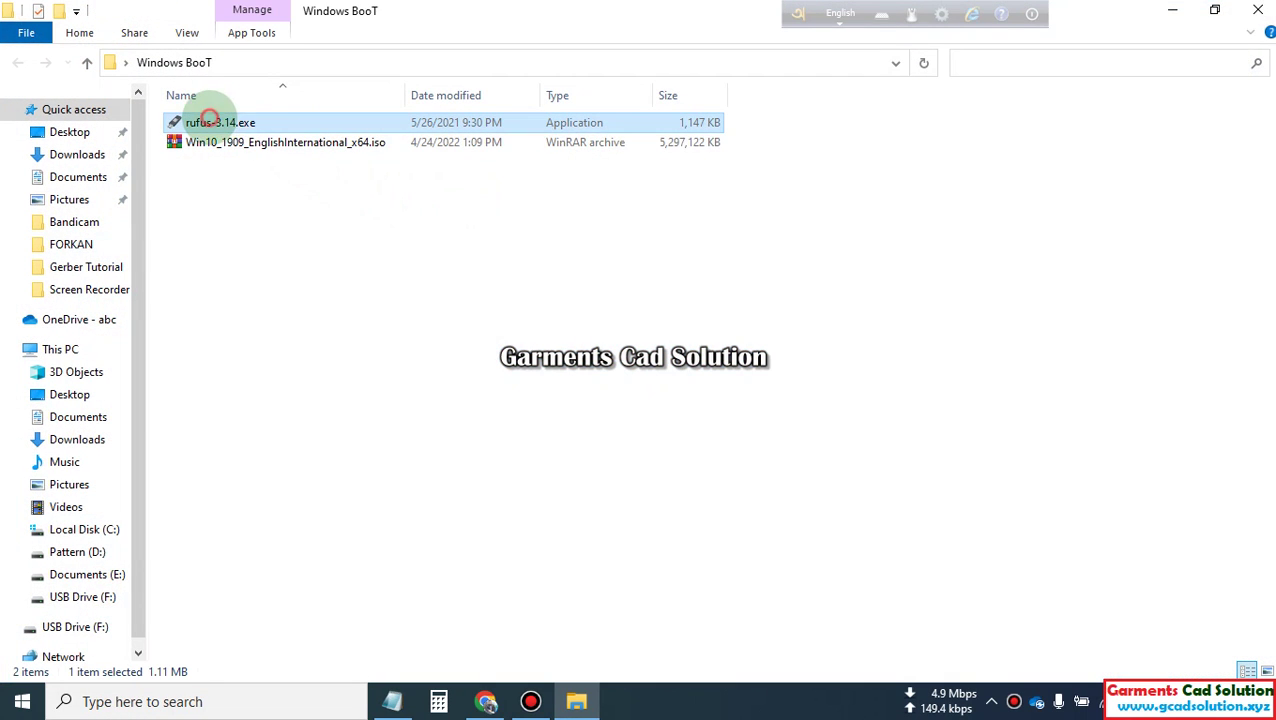
pyautogui.click(1257, 10)
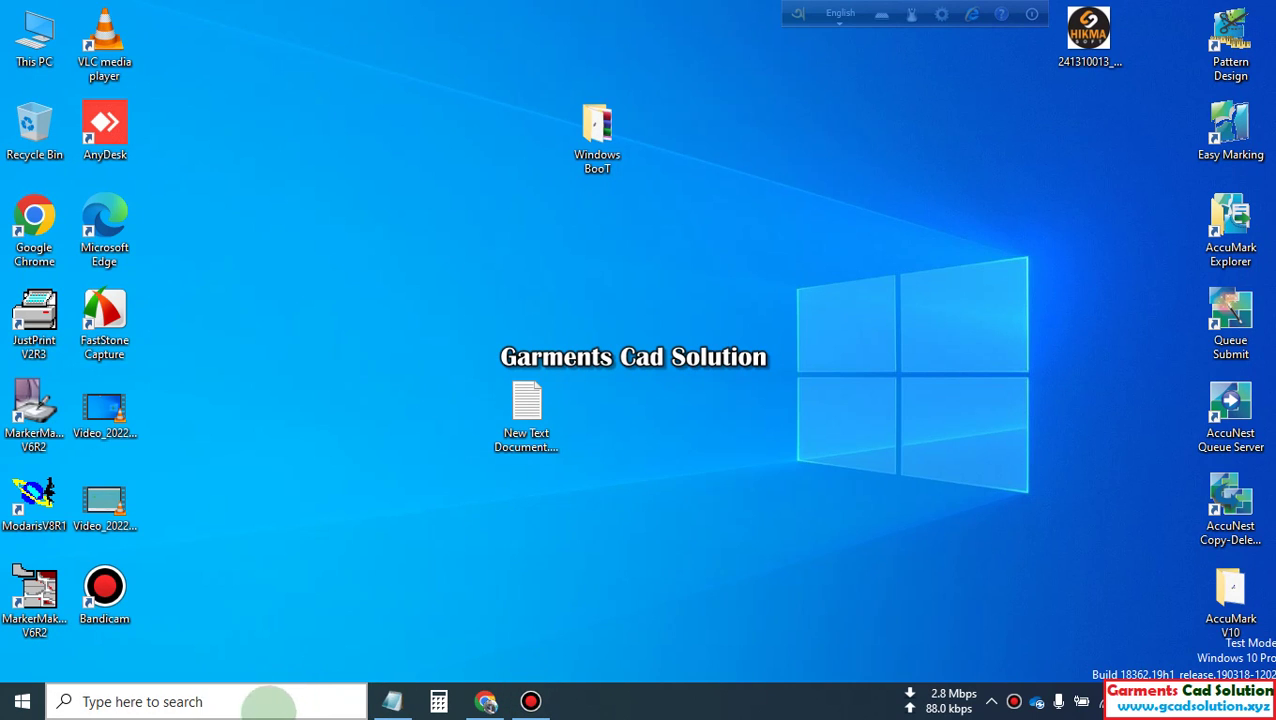
# Switch to Chrome and copy the full pen drive bootable instructions from the open Google Docs document.
pyautogui.click(485, 701)
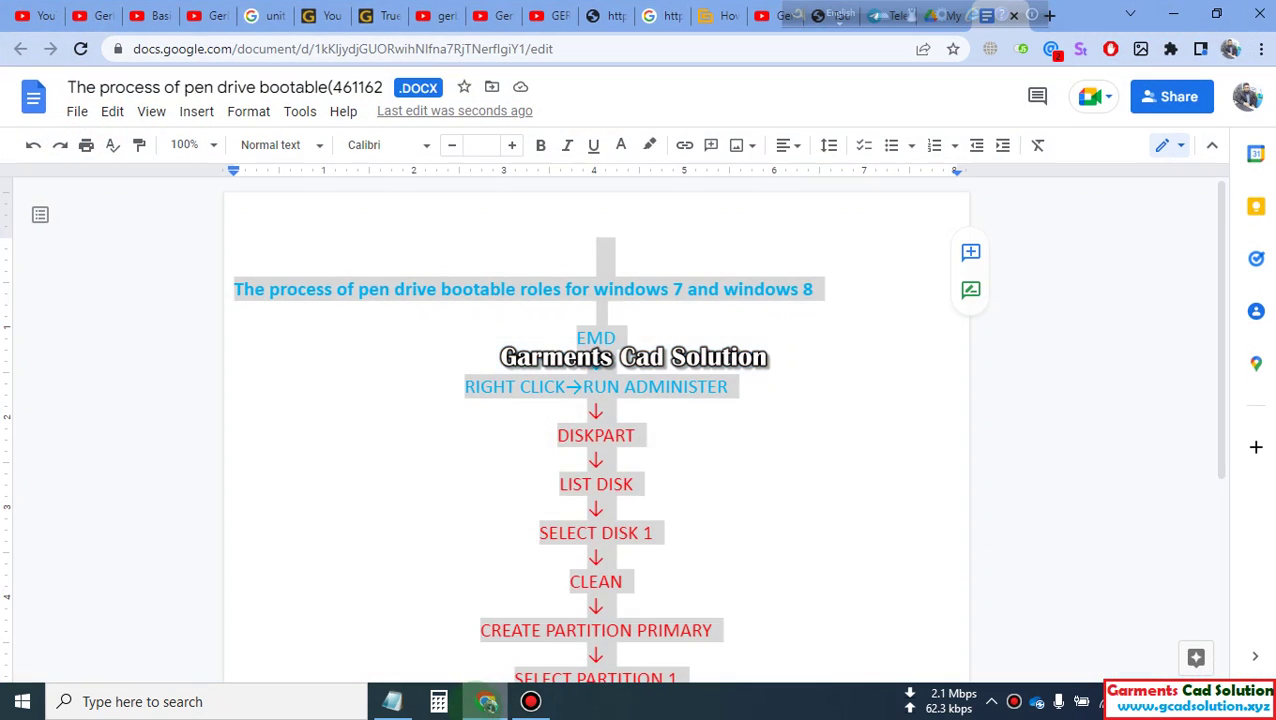
pyautogui.scroll(-2, 700, 330)
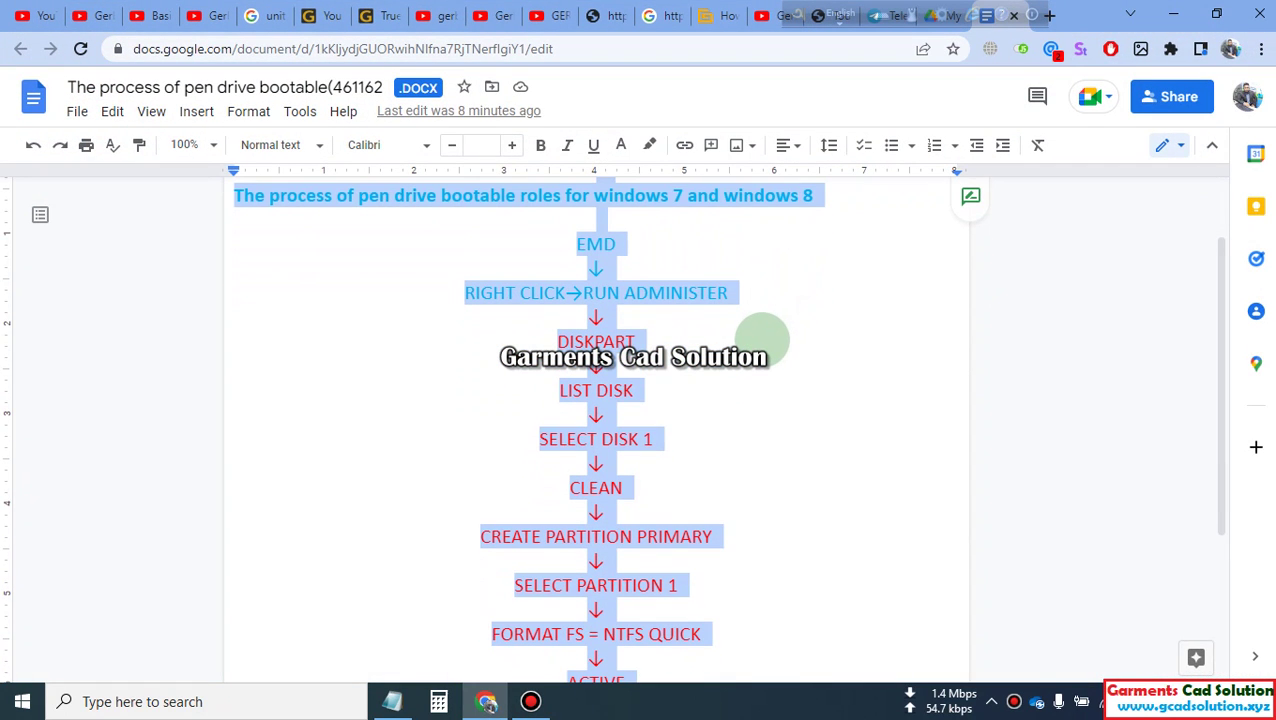
pyautogui.click(1173, 14)
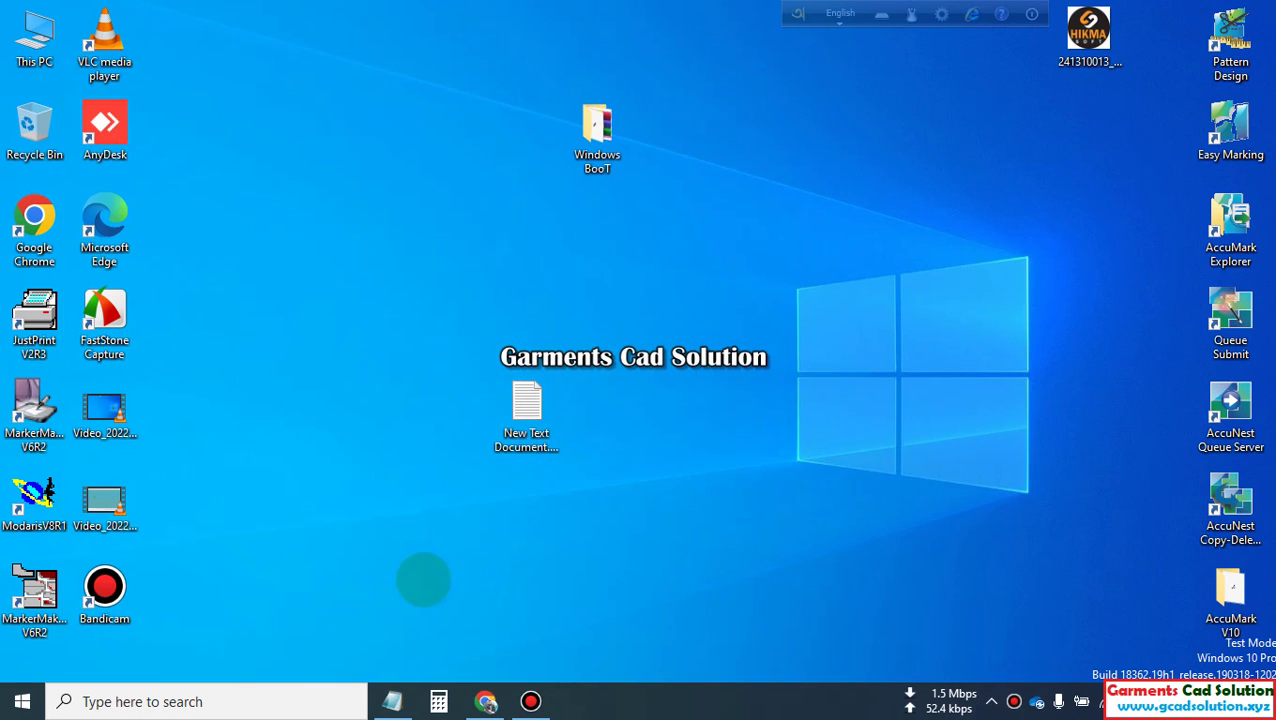
# Paste the copied instructions into New Text Document.txt on the desktop and remove the blank line above the title.
pyautogui.doubleClick(526, 440)
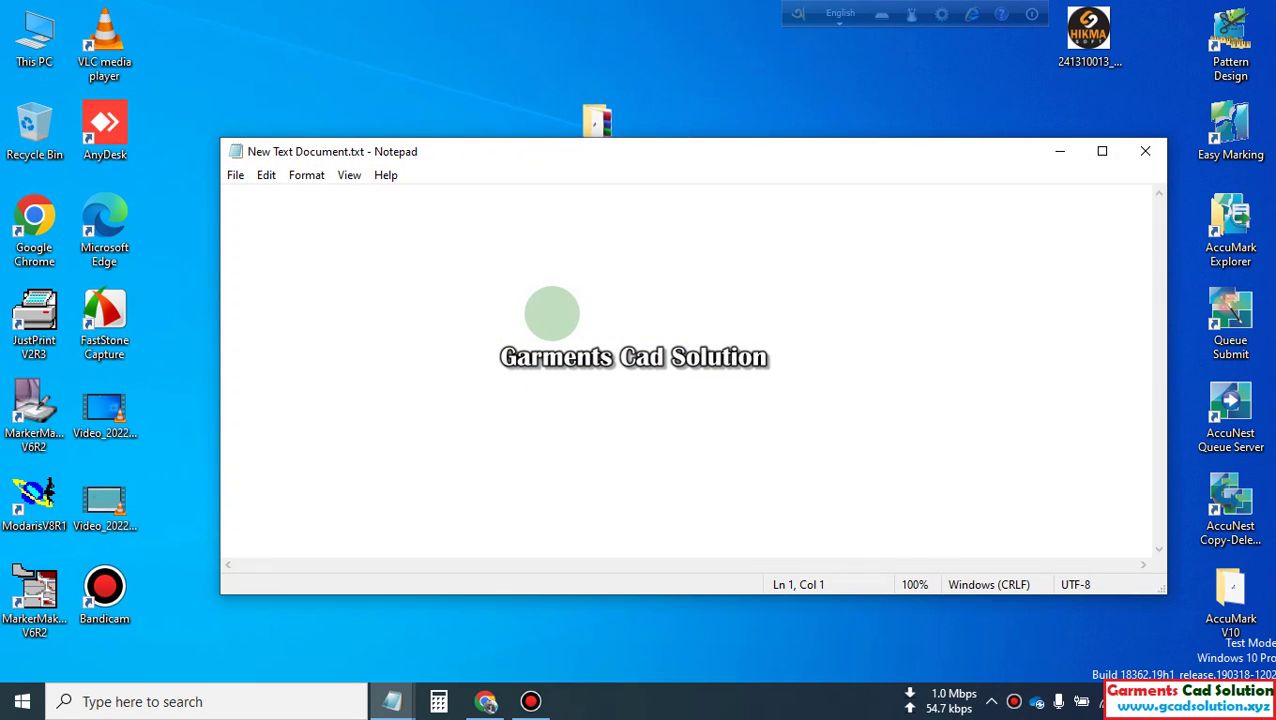
pyautogui.write('The process of pen drive bootable roles for windows 7 and windows 8  EMD ↓ RIGHT CLICK→RUN ADMINISTER ↓ DISKPART ↓ LIST DISK ↓ SELECT DISK 1 ↓ CLEAN ↓ CREATE PARTITION PRIMARY ↓ SELECT PARTITION 1 ↓ FORMAT FS = NTFS QUICK ↓ ACTIVE ↓ EXIT NOW COPY THE WINDOWS FROME DISK AND PAST REMABLE DISK RECOMMEND: THIS SYSTEM WORK ONLY WINDOWS7 AND WINDOWS8')
pyautogui.scroll(2, 390, 421)
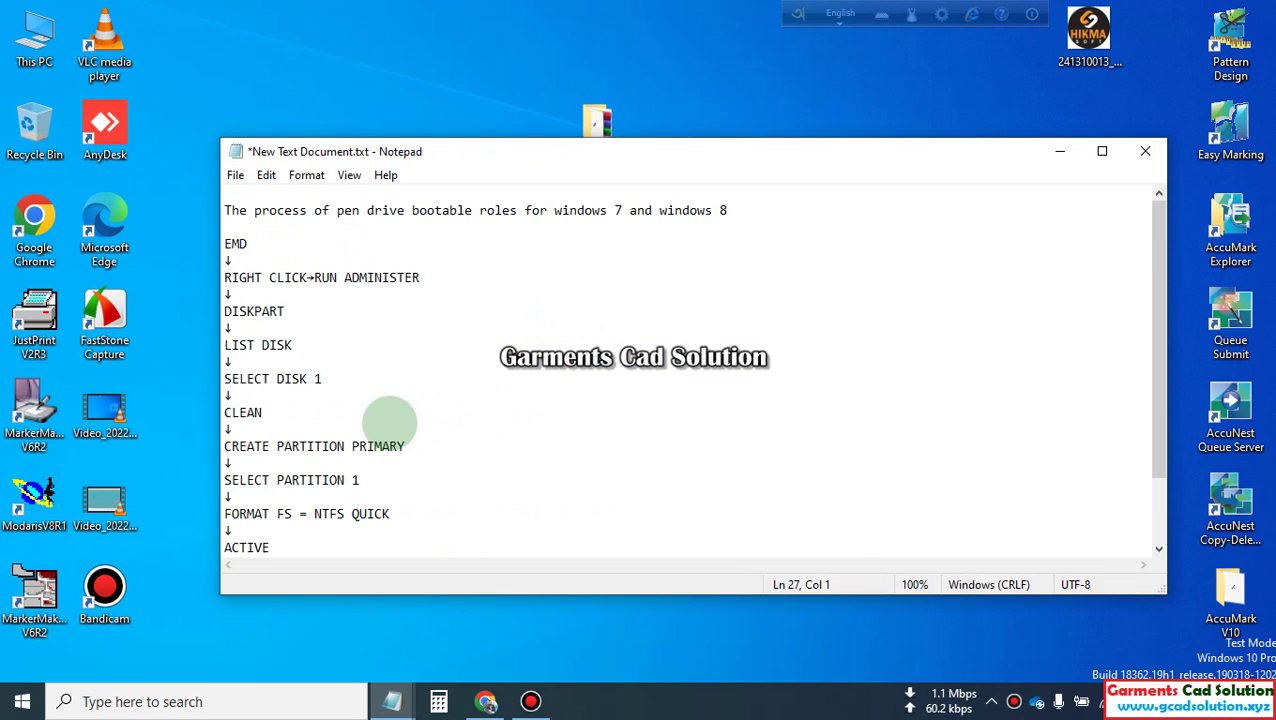
pyautogui.moveTo(225, 208); pyautogui.dragTo(204, 165)
pyautogui.click(228, 211)
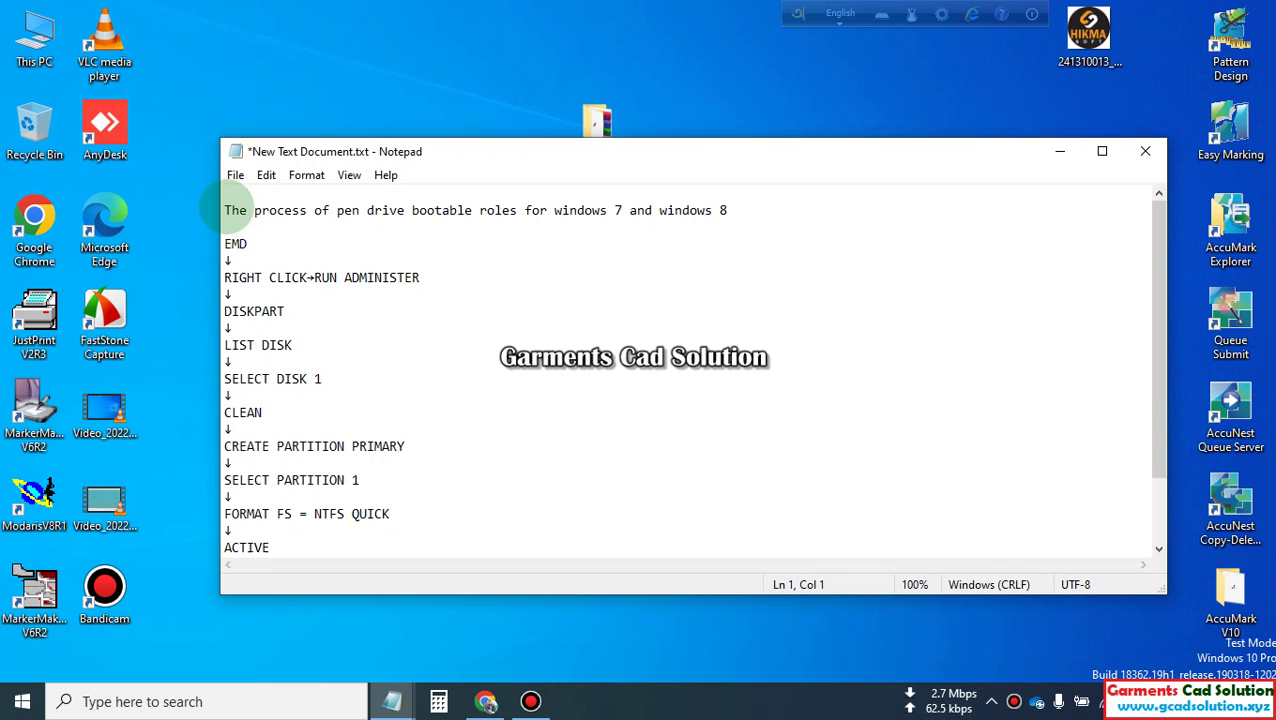
pyautogui.press('BackSpace')
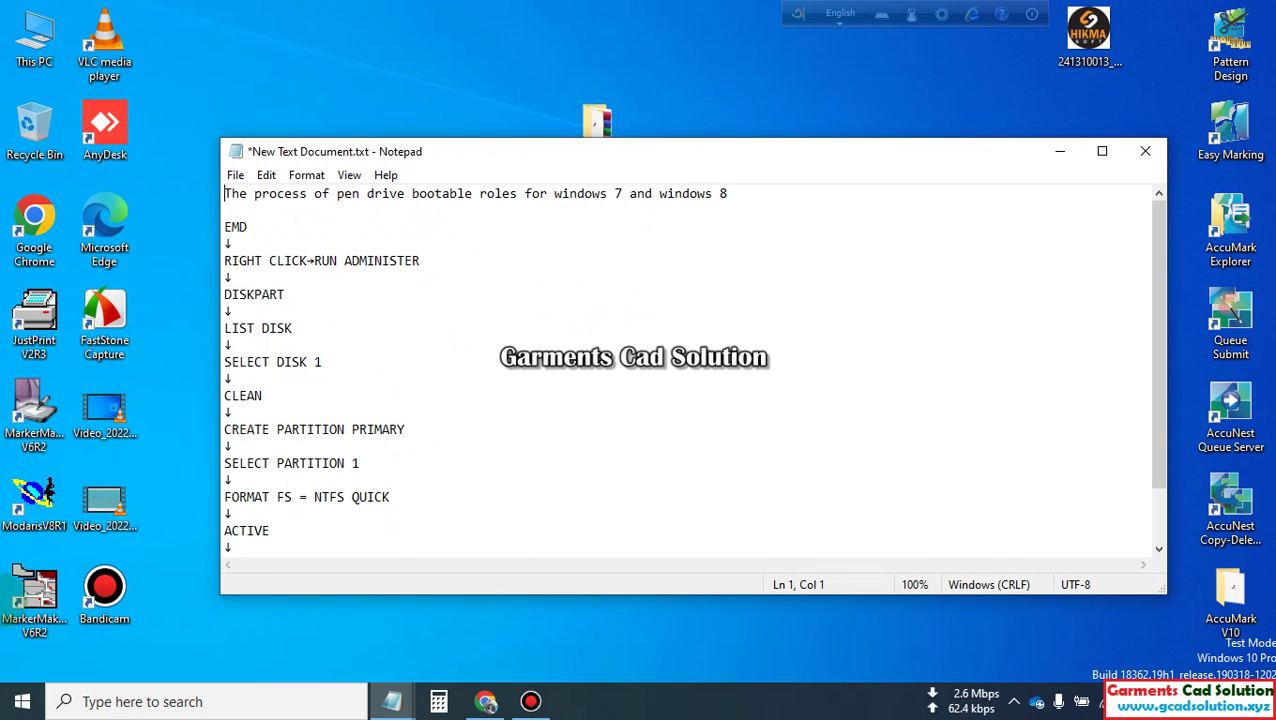
# Find Command Prompt with a search for cmd and run it as administrator.
pyautogui.click(22, 701)
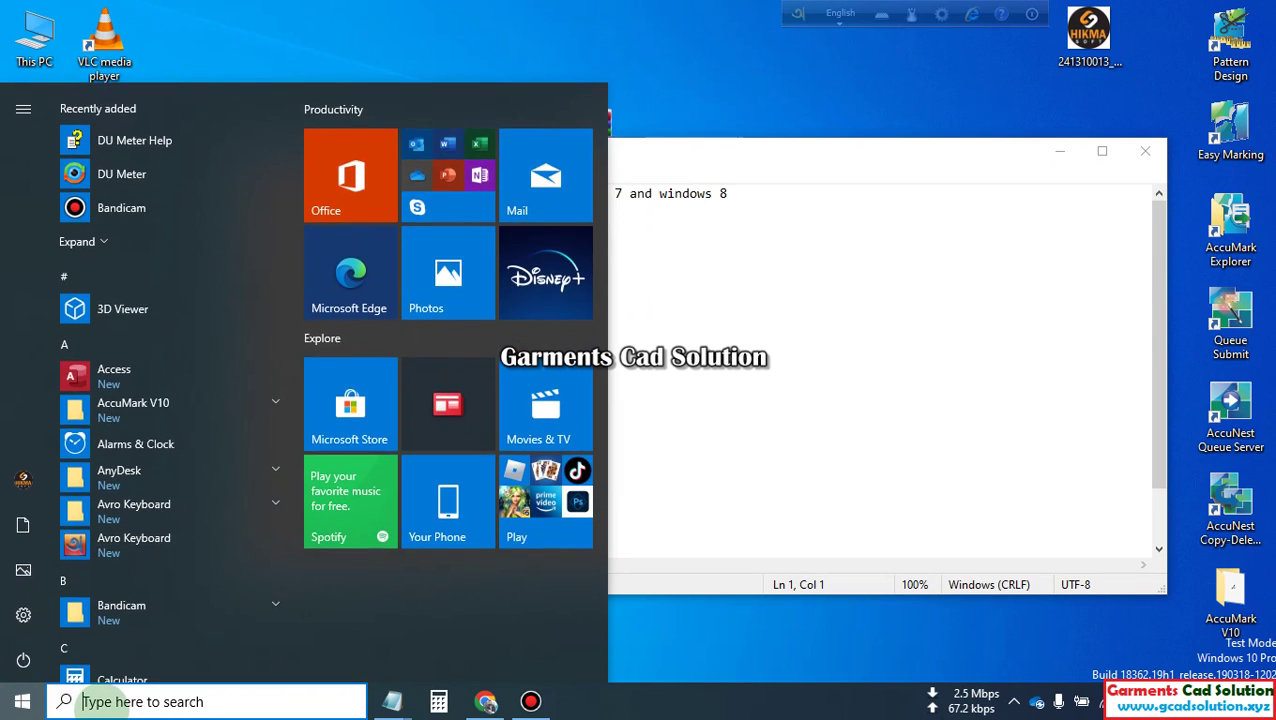
pyautogui.click(100, 701)
pyautogui.write('c')
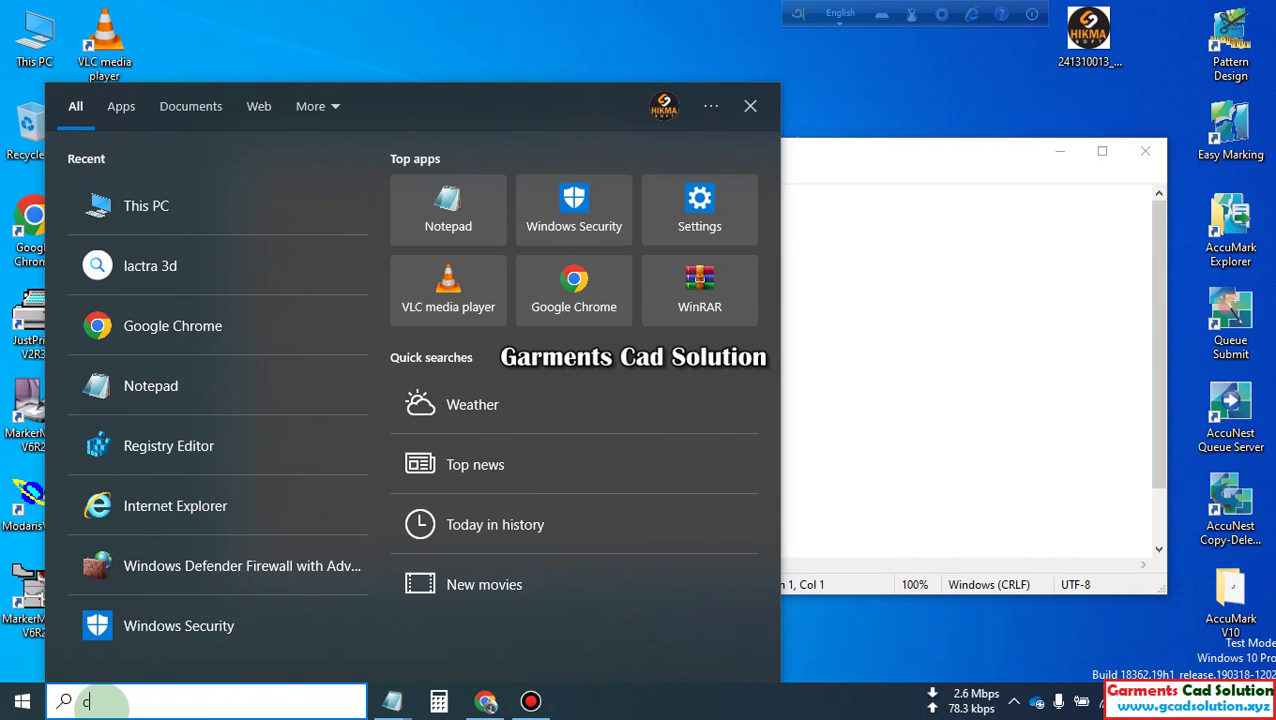
pyautogui.write('md')
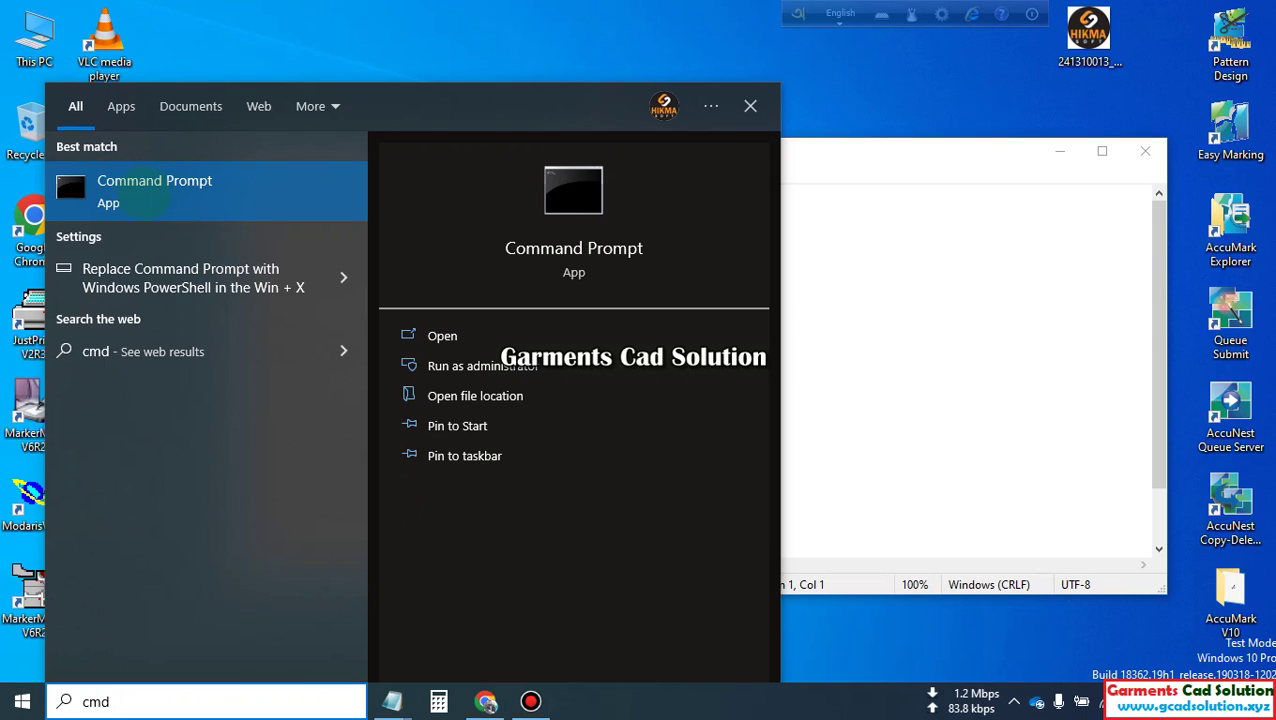
pyautogui.rightClick(131, 194)
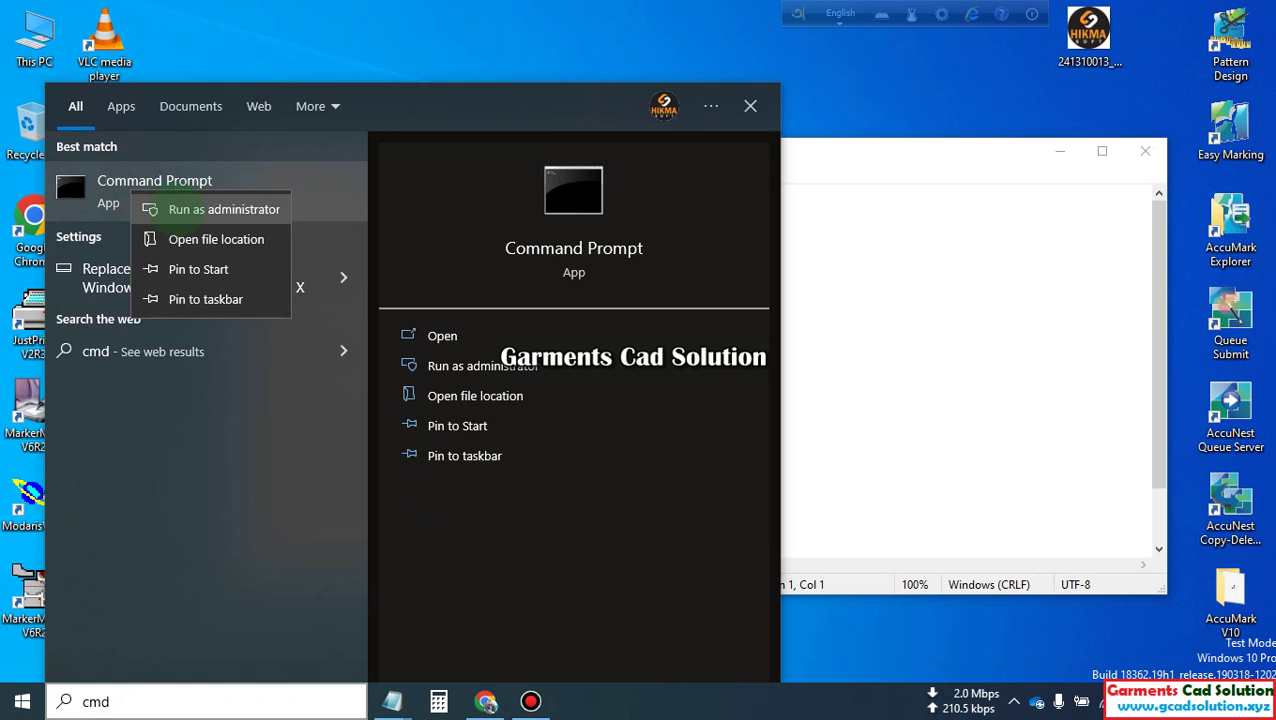
pyautogui.click(188, 210)
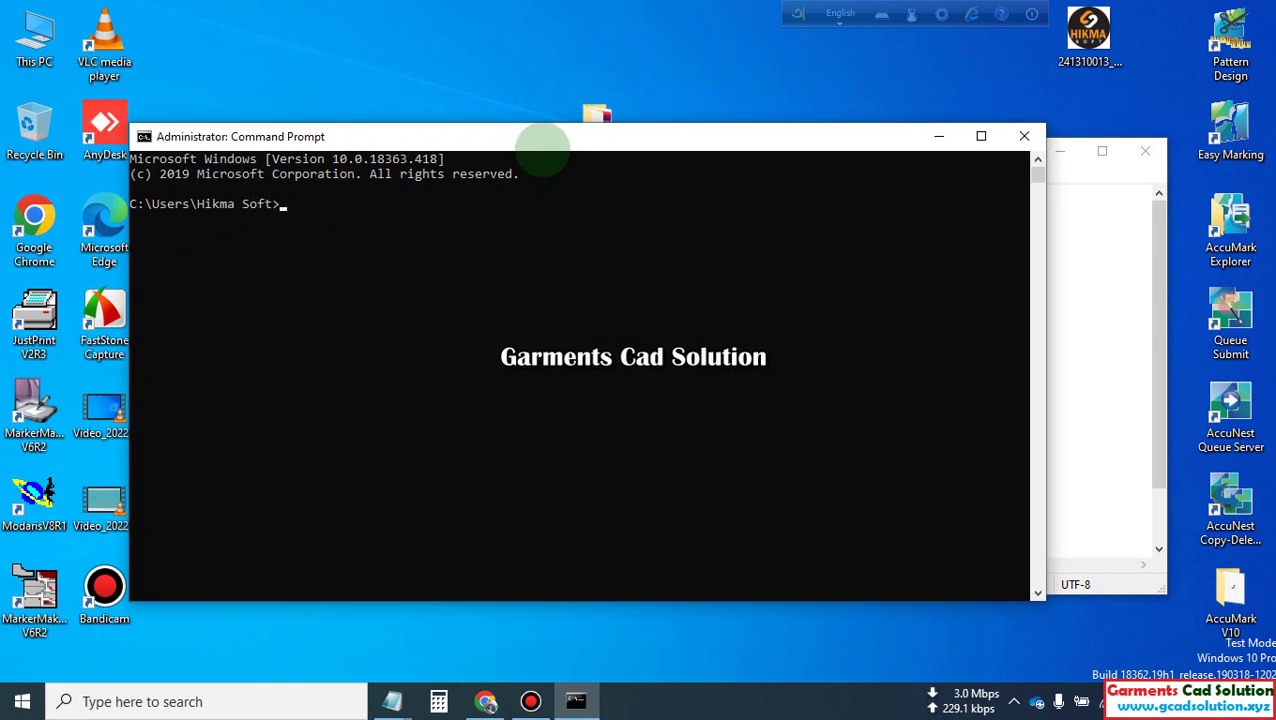
# Narrow the Notepad and Command Prompt windows so the instructions and the console are visible side by side.
pyautogui.click(1076, 180)
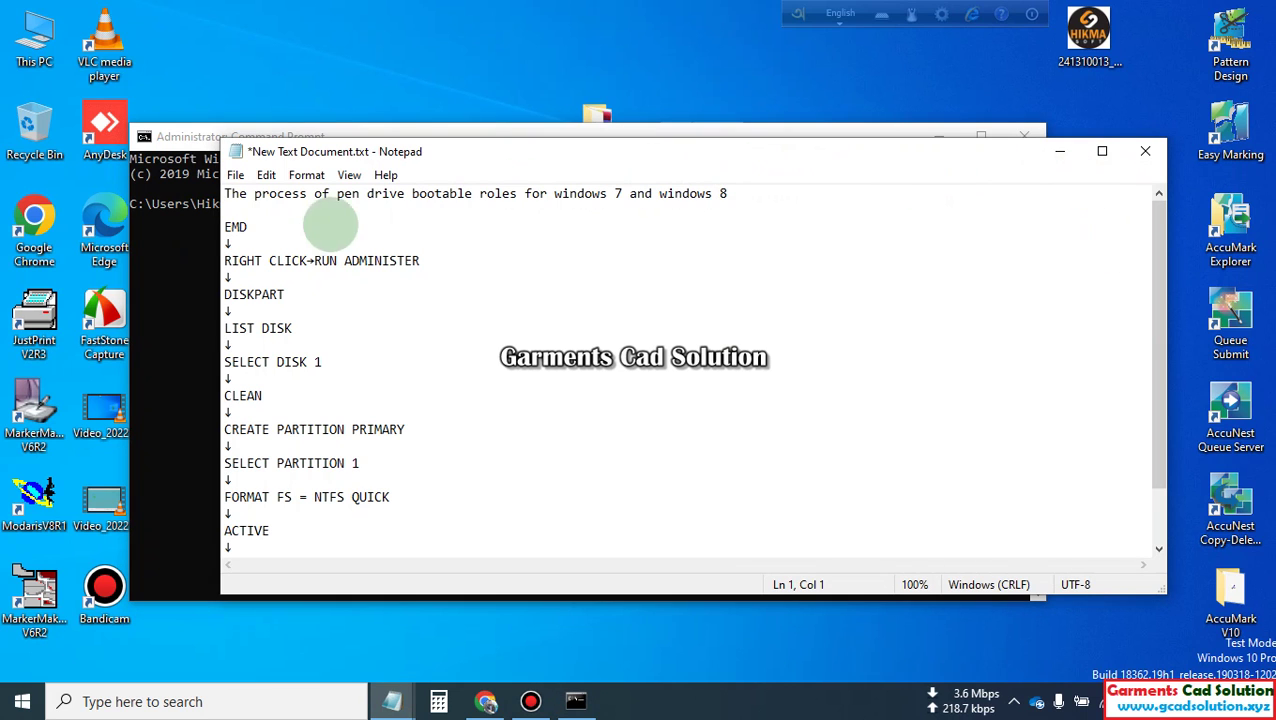
pyautogui.moveTo(232, 220); pyautogui.dragTo(760, 225)
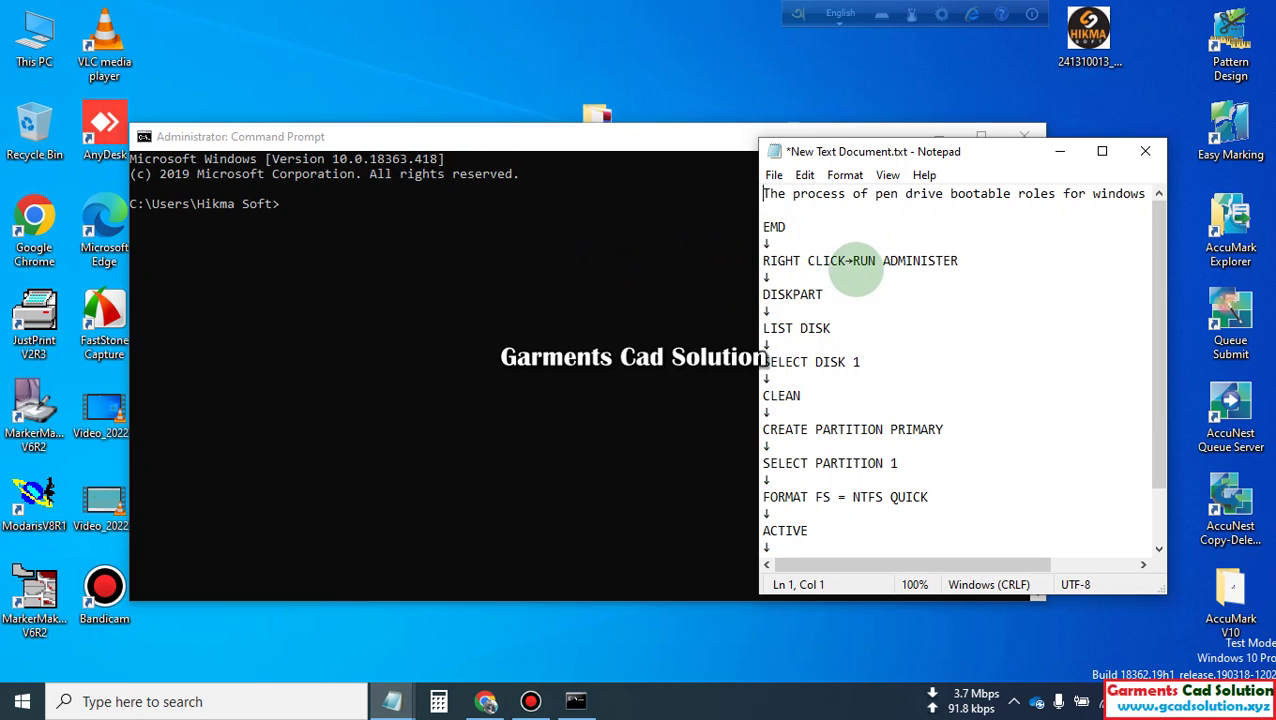
pyautogui.moveTo(761, 227); pyautogui.dragTo(800, 228)
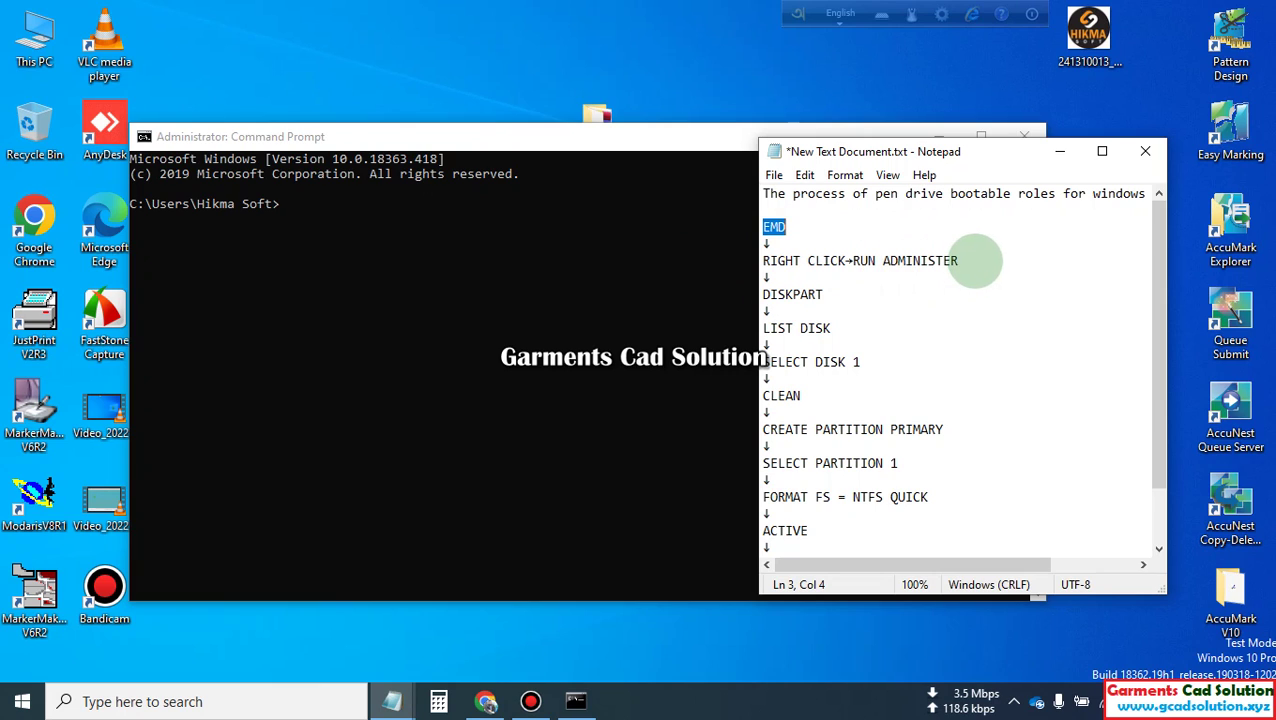
pyautogui.moveTo(977, 262); pyautogui.dragTo(762, 228)
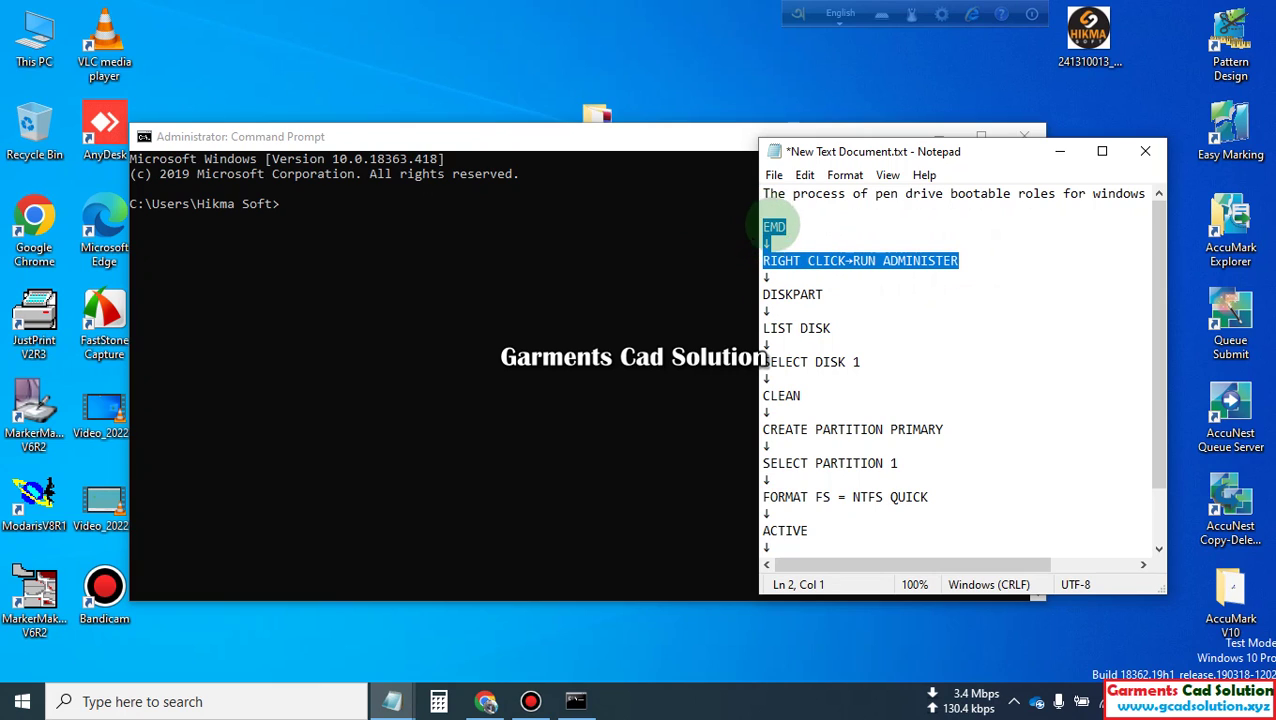
pyautogui.click(770, 278)
pyautogui.click(274, 208)
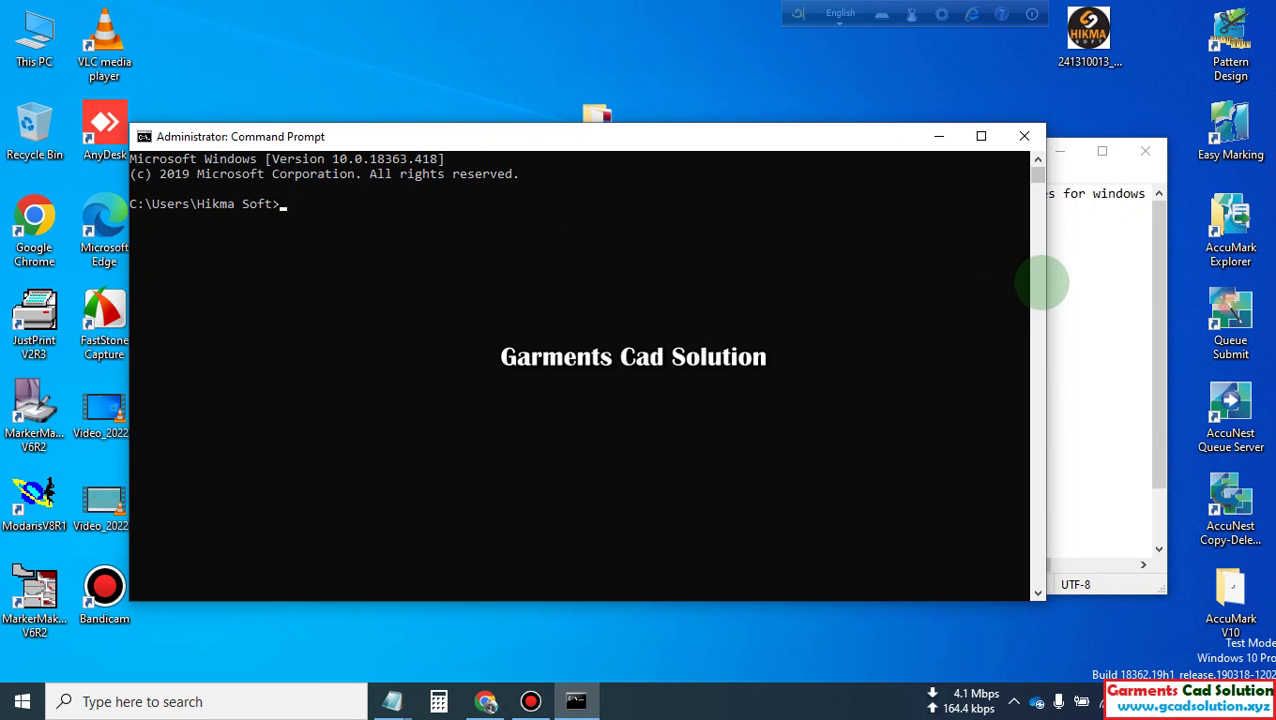
pyautogui.moveTo(1045, 280); pyautogui.dragTo(557, 300)
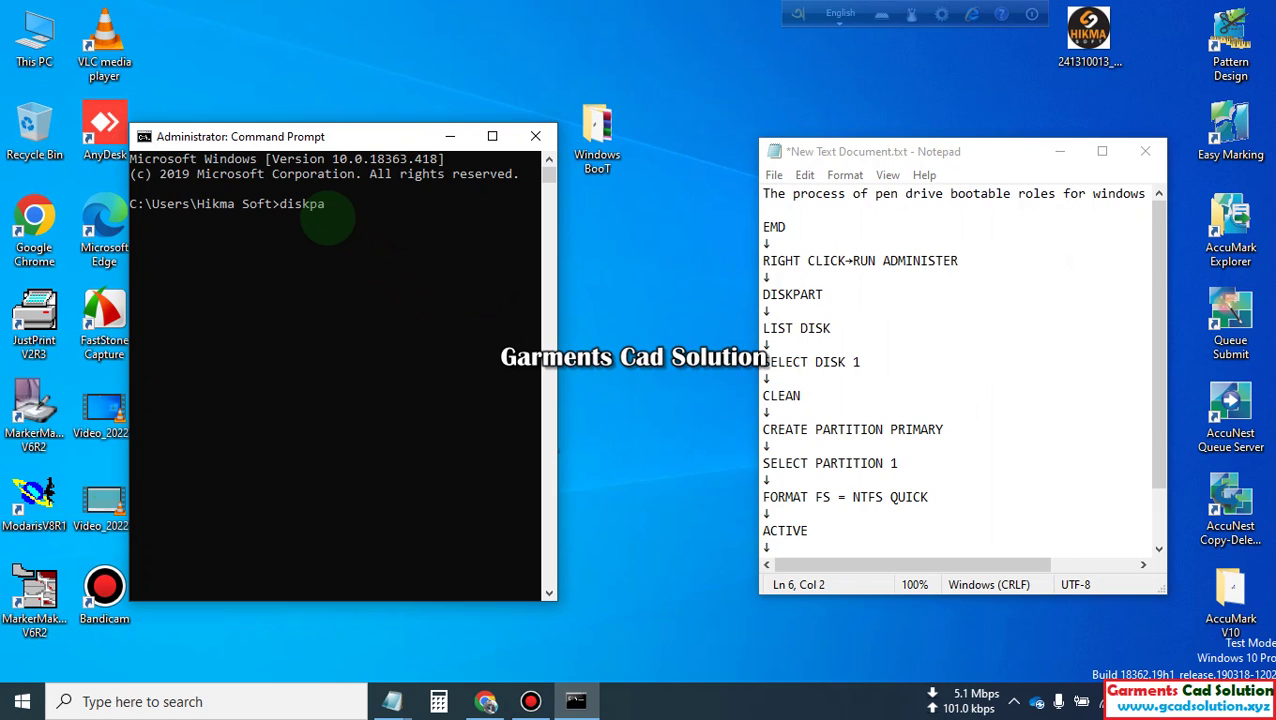
# Start diskpart, list the disks and compare the sizes of Disk 0 and Disk 1 to identify the pen drive.
pyautogui.press('Return')
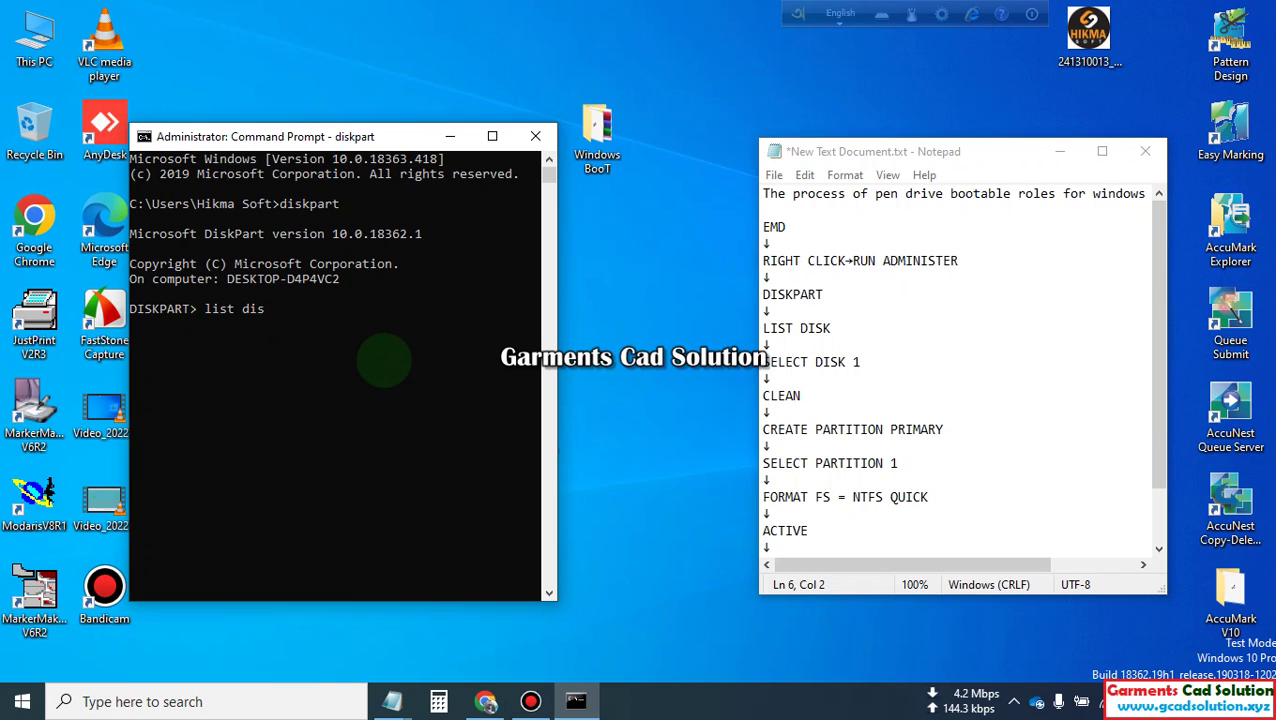
pyautogui.press('Return')
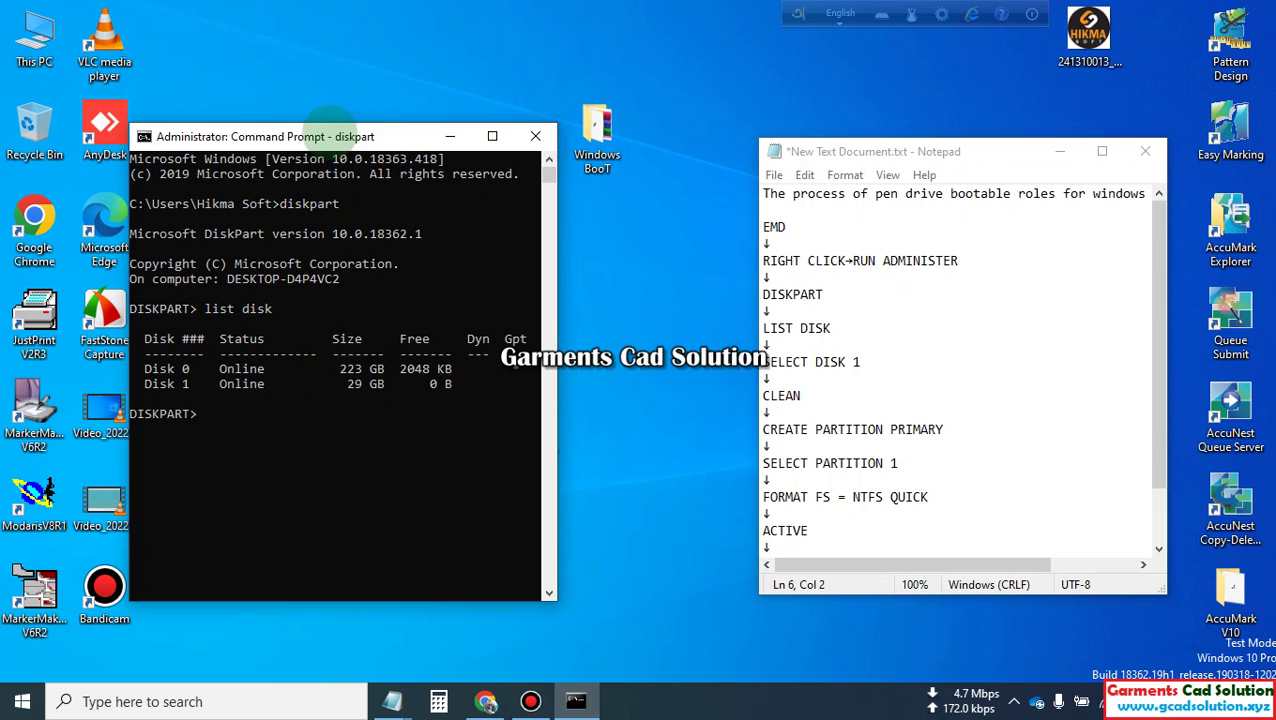
pyautogui.moveTo(328, 136); pyautogui.dragTo(335, 99)
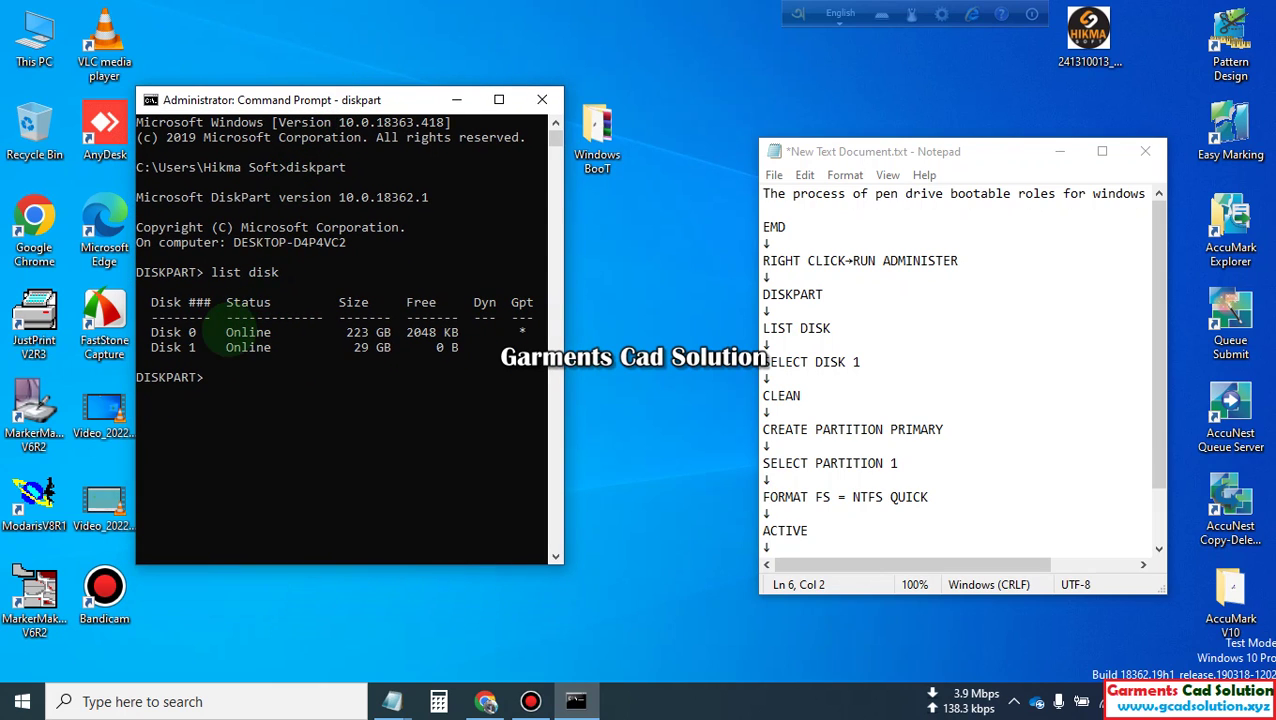
pyautogui.click(364, 332)
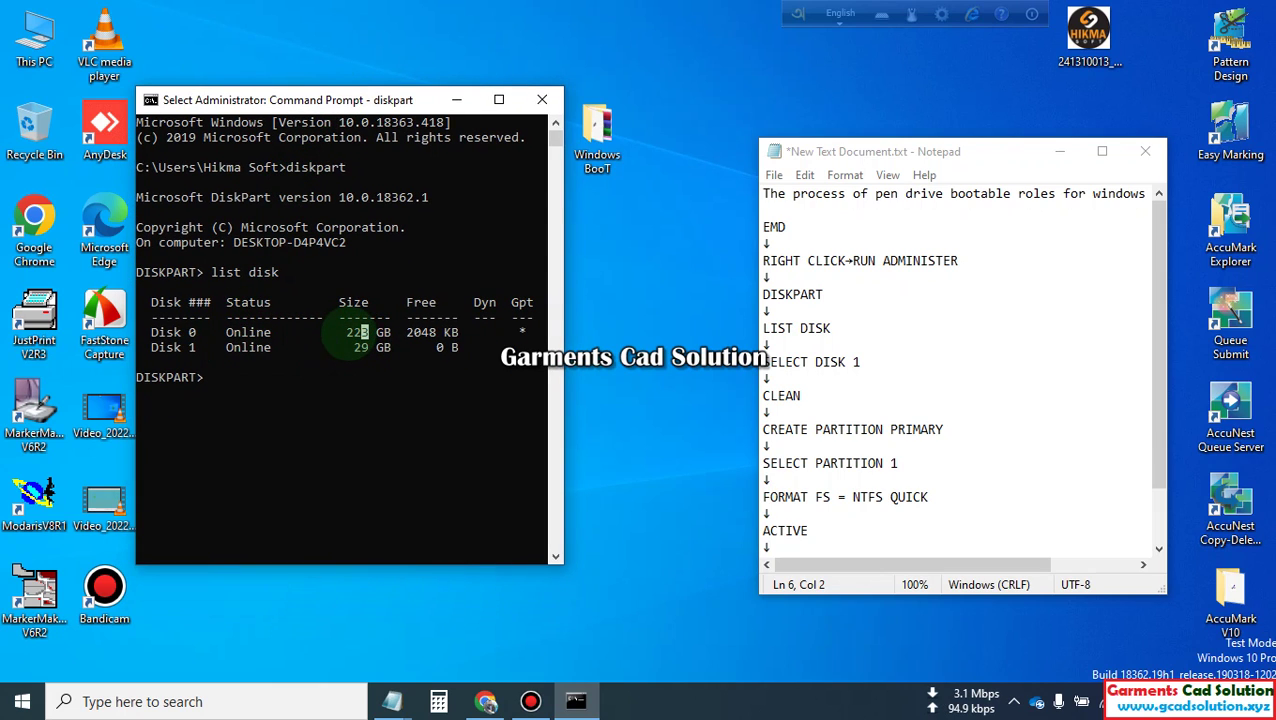
pyautogui.click(349, 332)
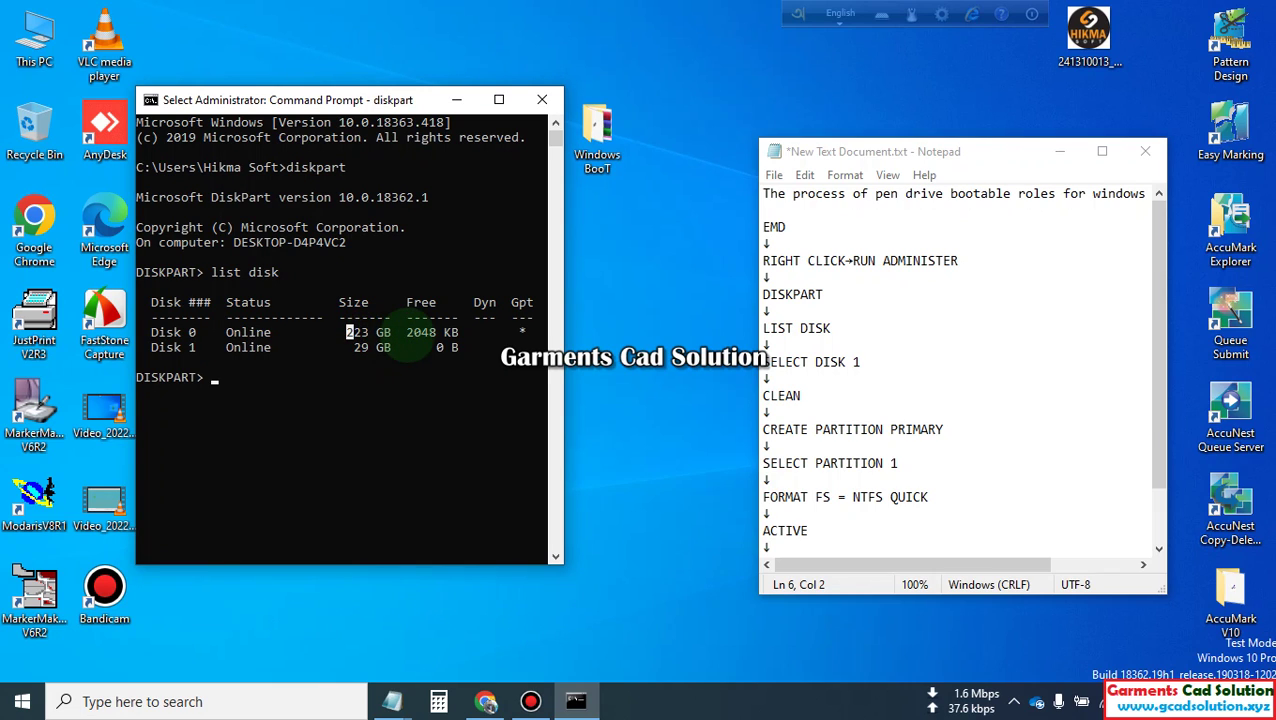
pyautogui.click(372, 347)
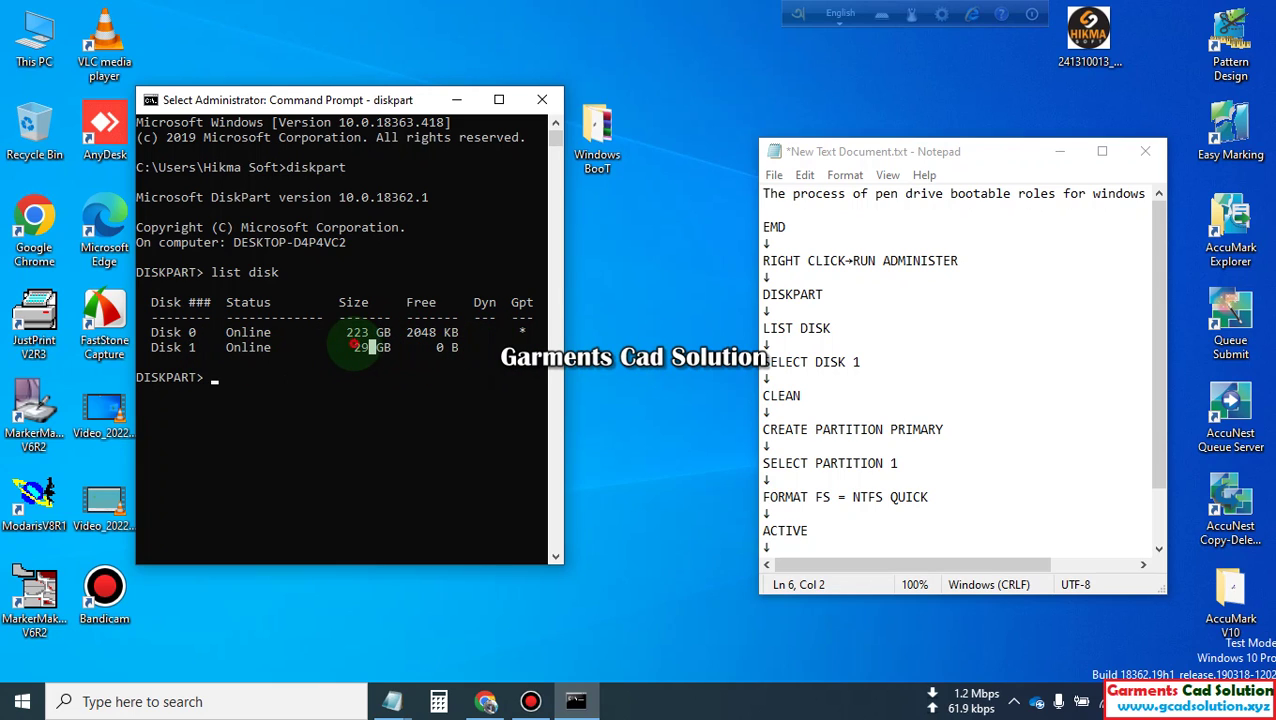
pyautogui.click(357, 347)
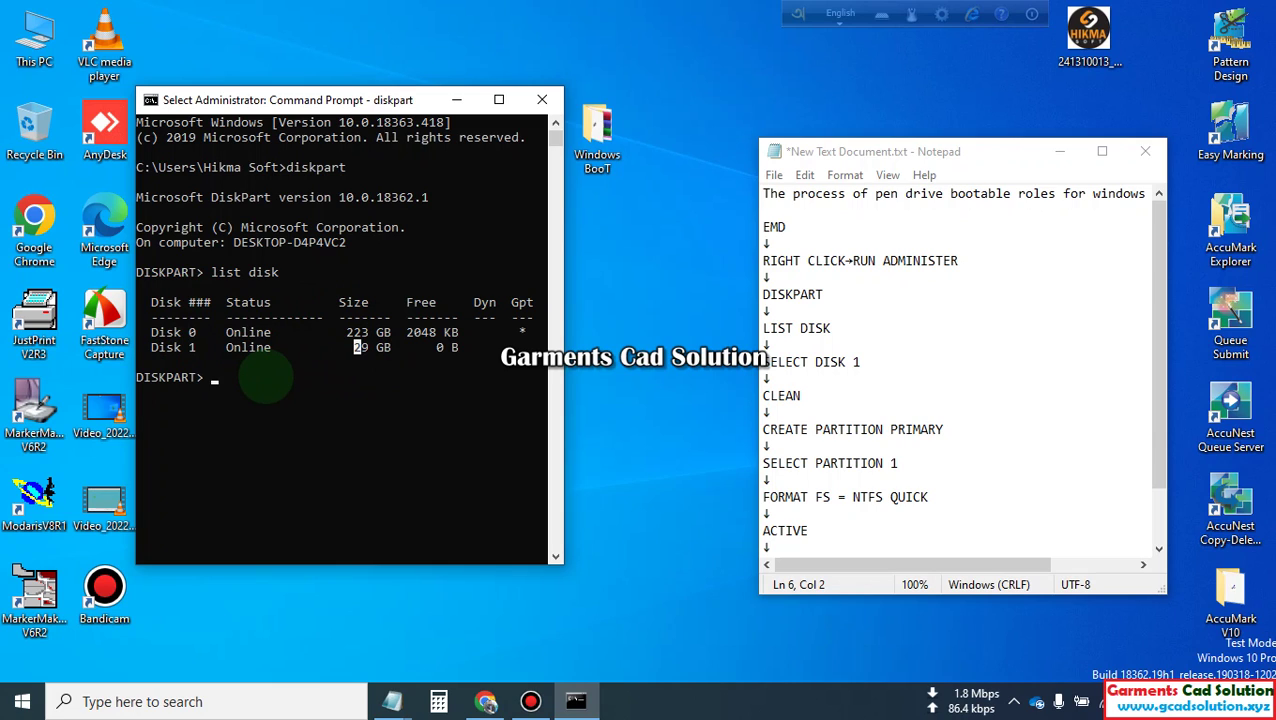
# Select disk 1 in DiskPart and try to clean it.
pyautogui.write('select disk')
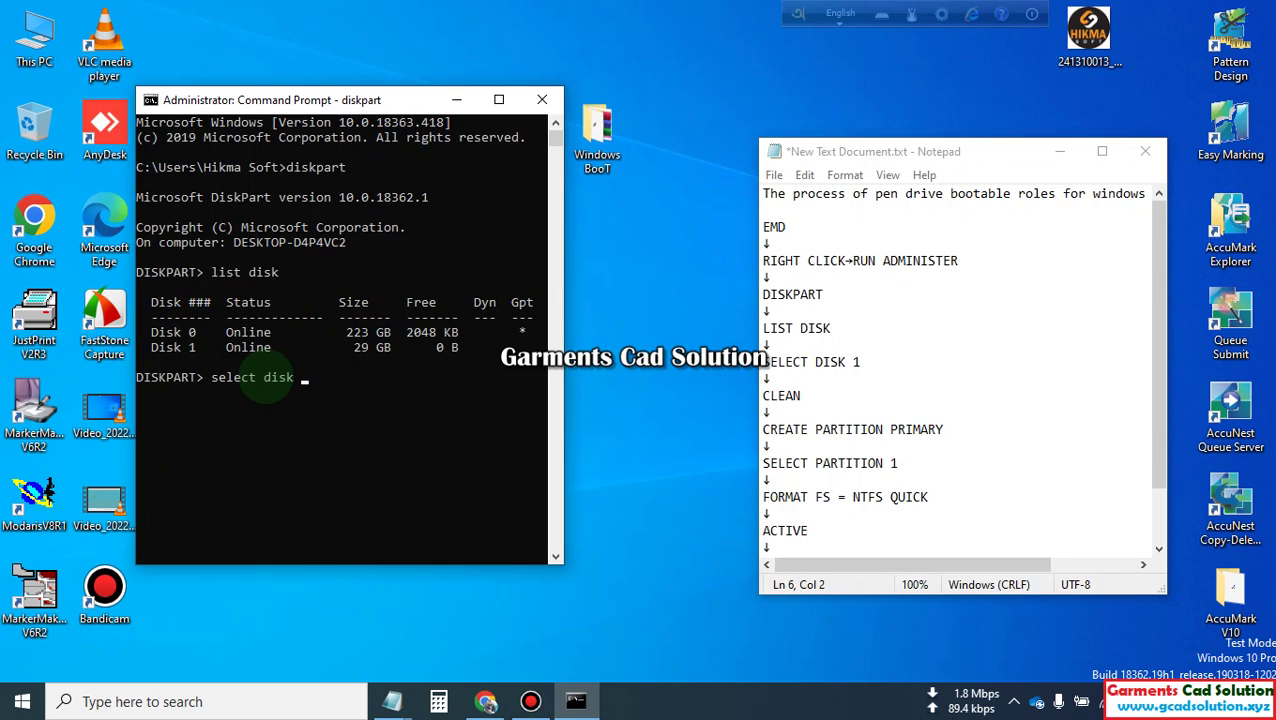
pyautogui.write(' 1')
pyautogui.press('Return')
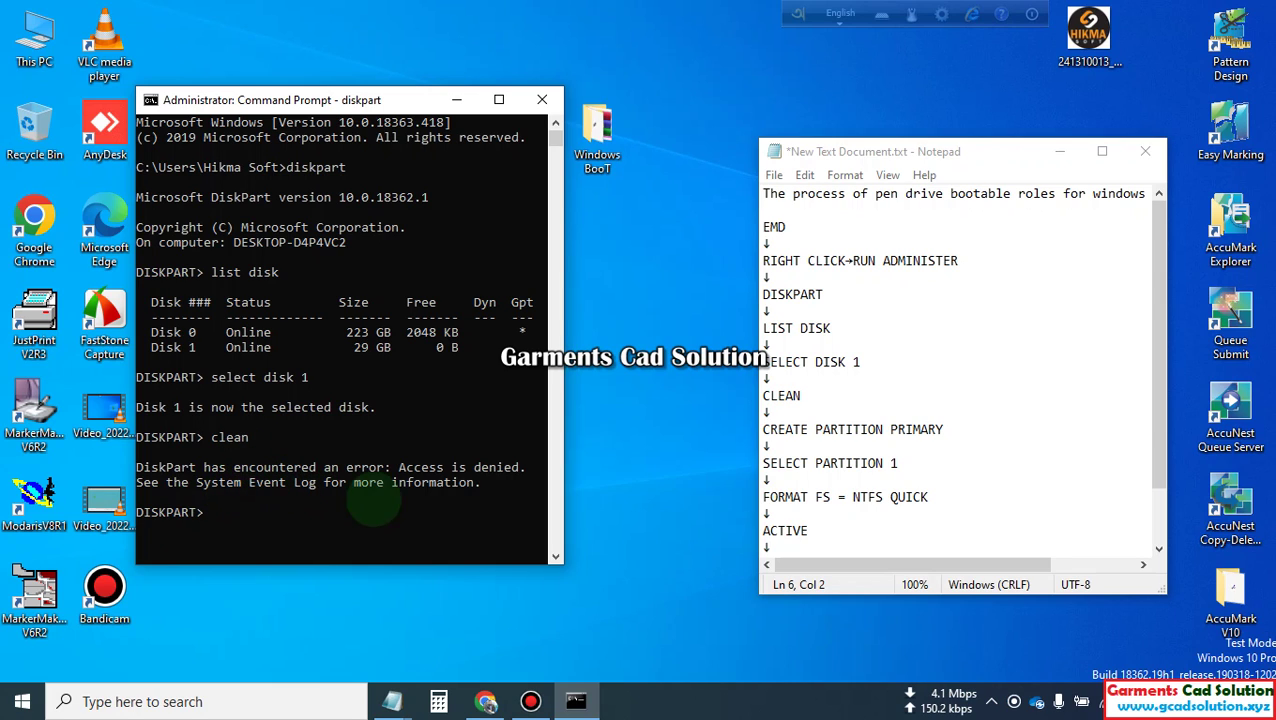
# Run the clean command again on the selected disk.
pyautogui.write('e')
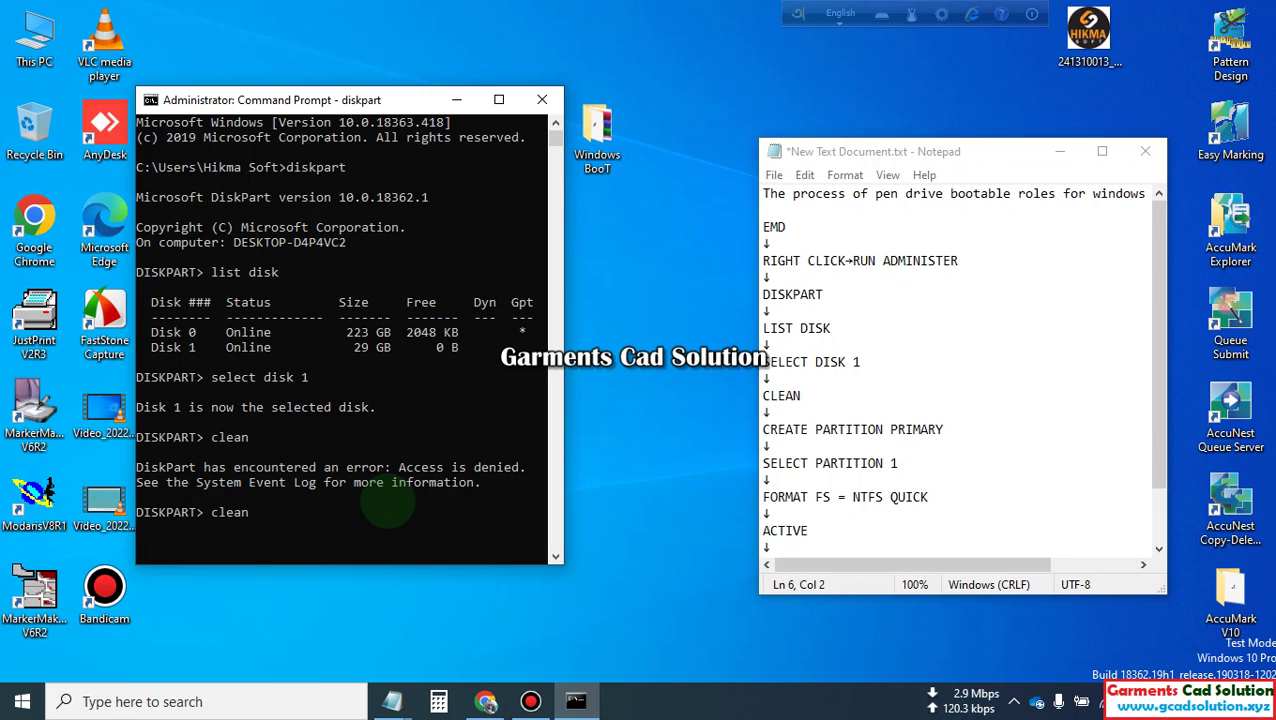
pyautogui.write('an')
pyautogui.press('Return')
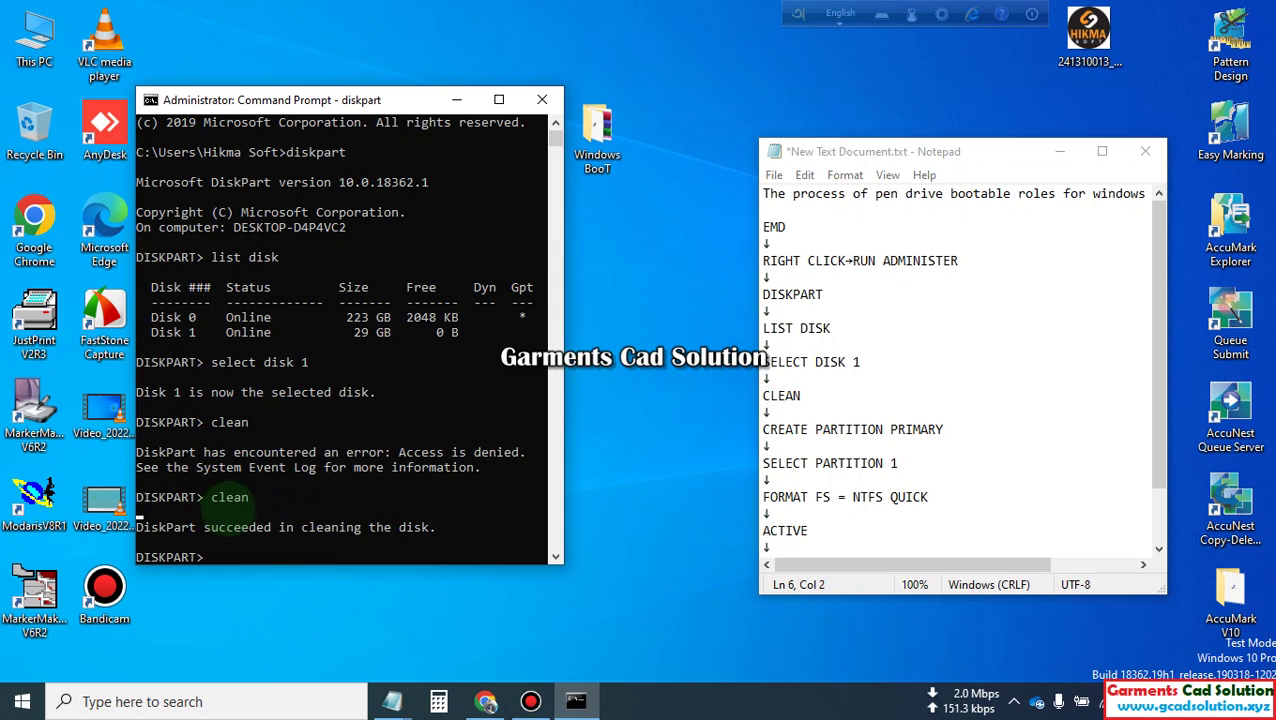
# Create a primary partition on the selected disk in DiskPart.
pyautogui.scroll(-1, 283, 463)
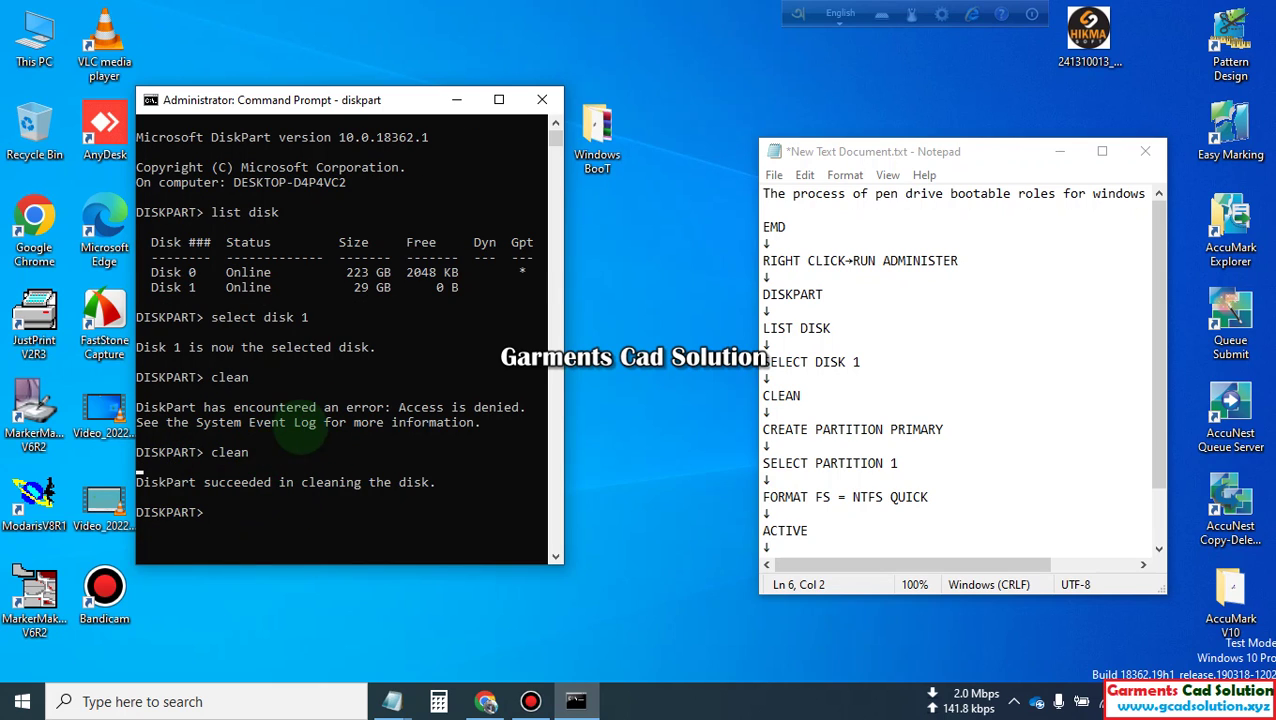
pyautogui.scroll(-1, 815, 420)
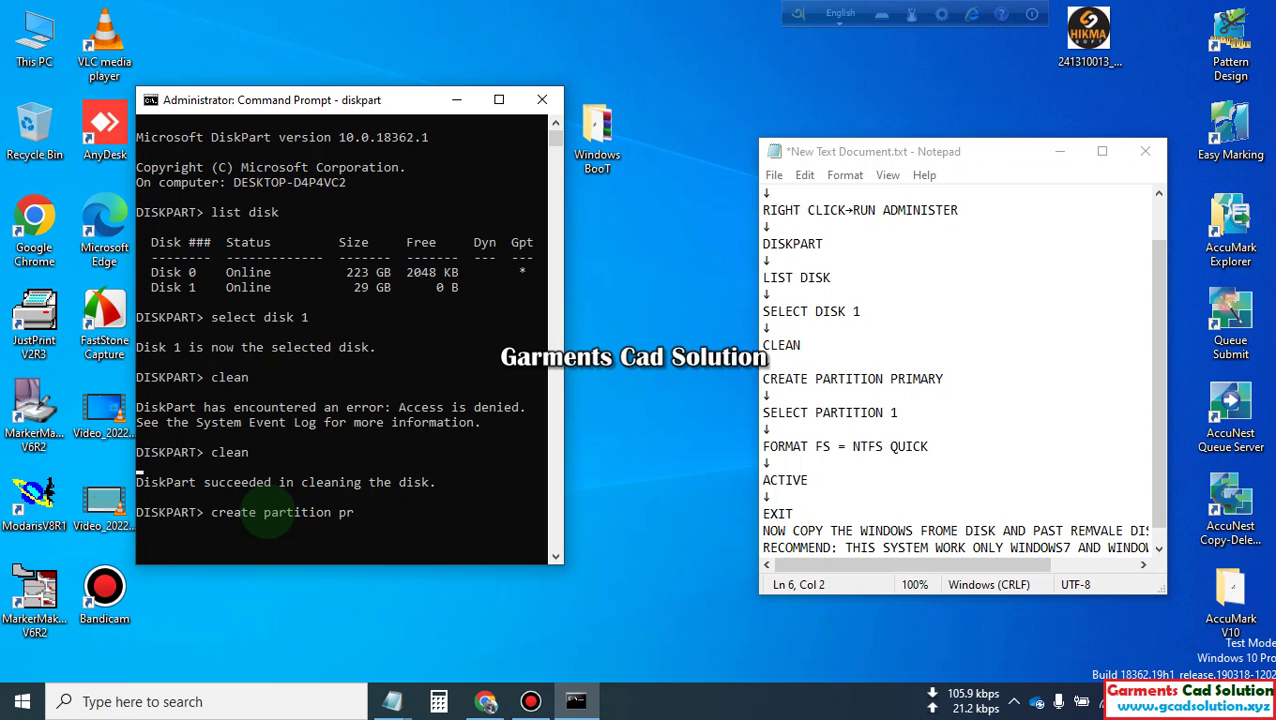
pyautogui.write('imary')
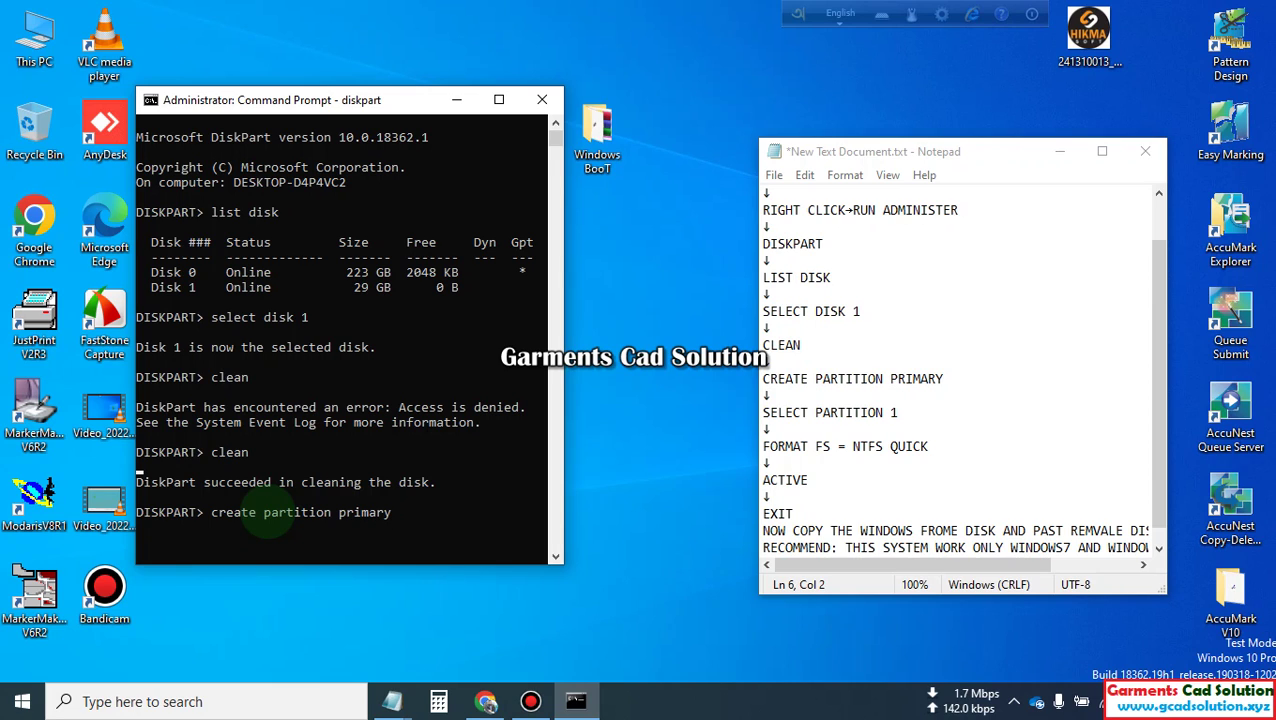
pyautogui.press('Return')
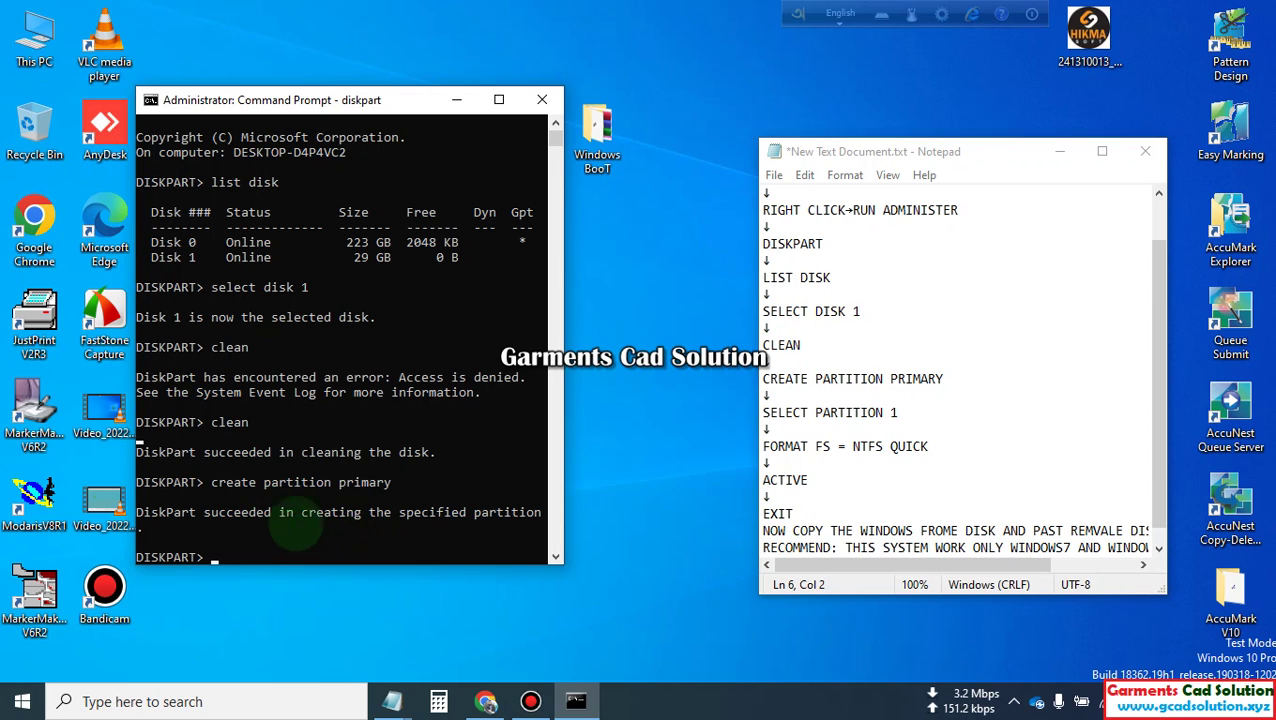
# Quick-format the partition with the NTFS file system using format fs=ntfs quick.
pyautogui.scroll(-1, 322, 521)
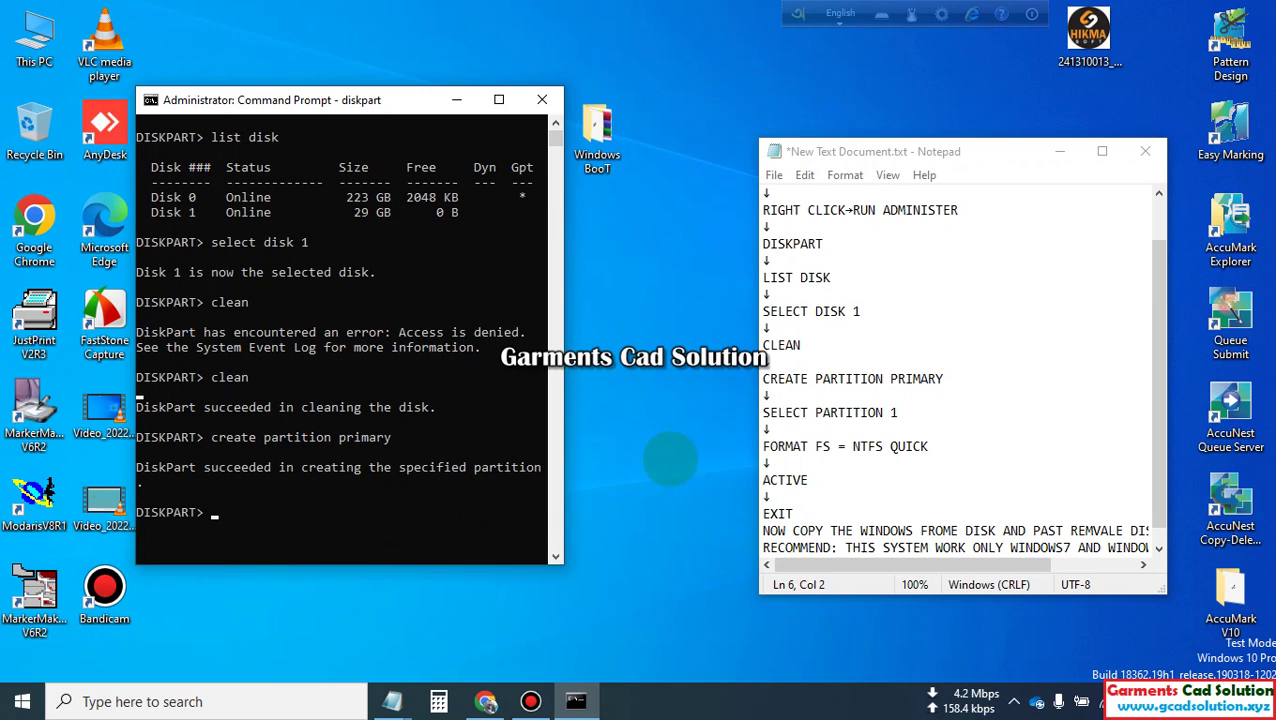
pyautogui.scroll(-1, 332, 472)
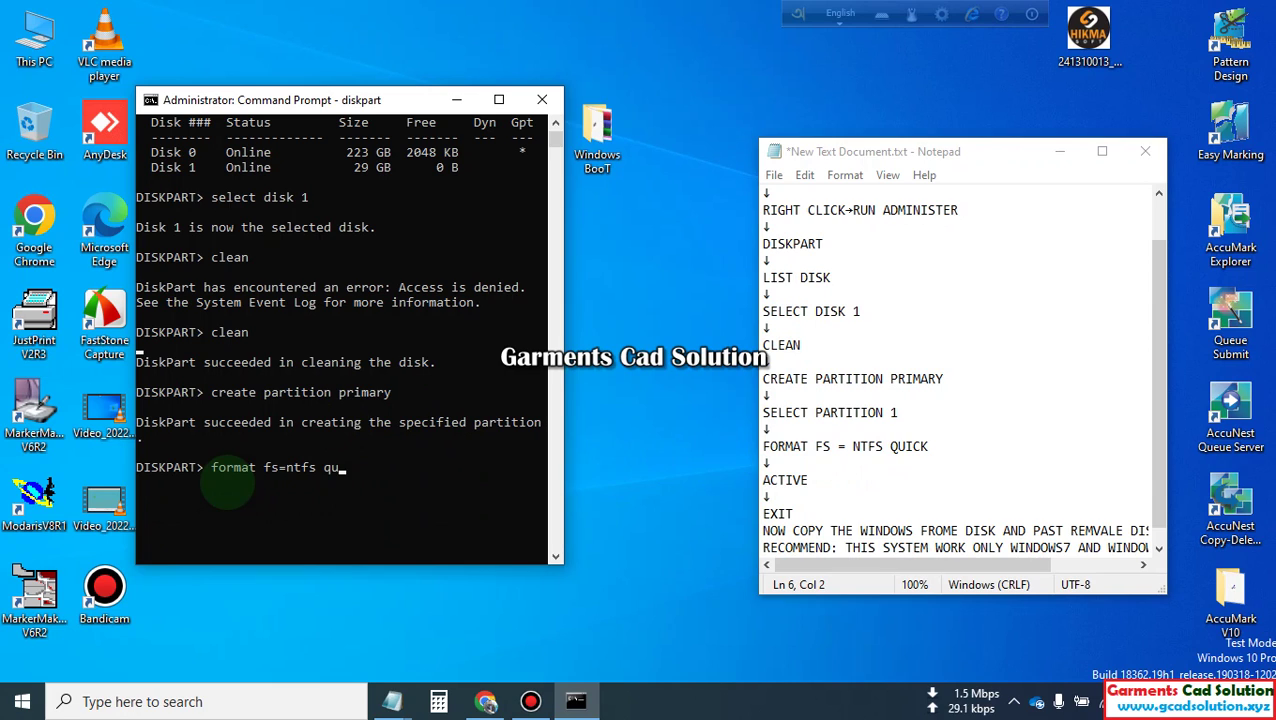
pyautogui.write('ick')
pyautogui.press('Return')
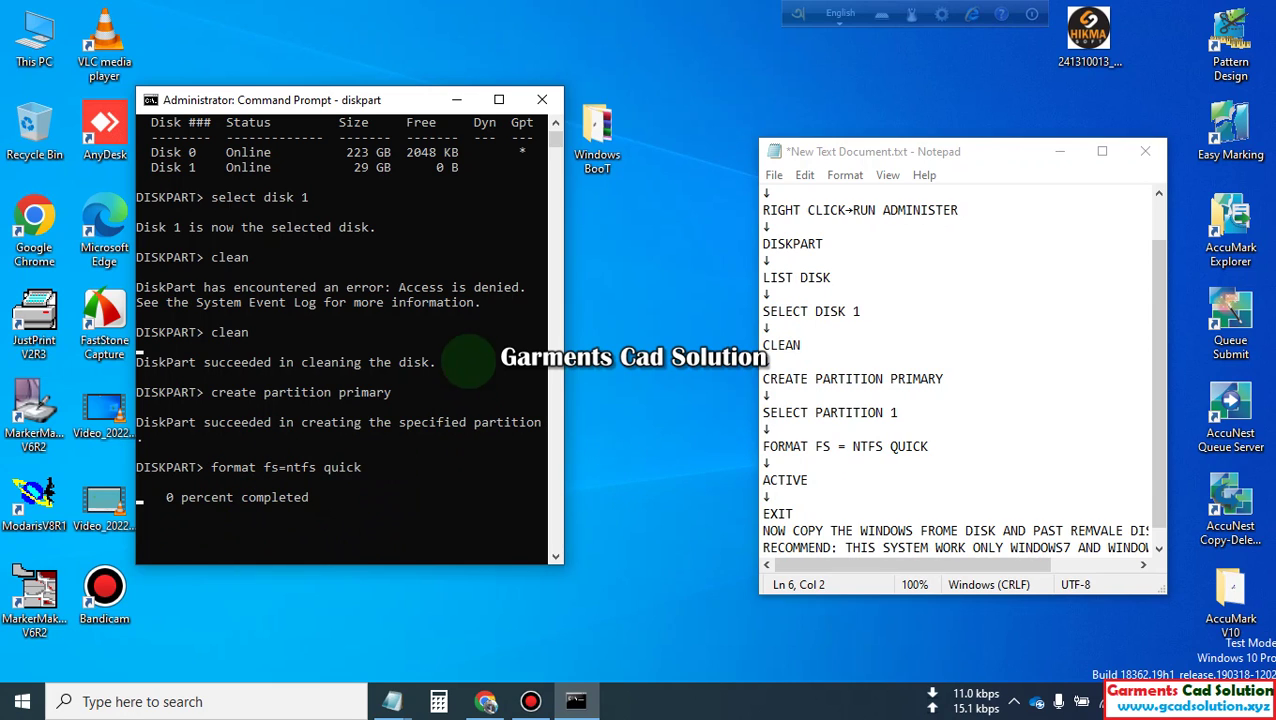
# Mark the formatted partition as active in DiskPart.
pyautogui.scroll(-1, 438, 352)
pyautogui.scroll(-1, 438, 352)
pyautogui.scroll(-1, 285, 405)
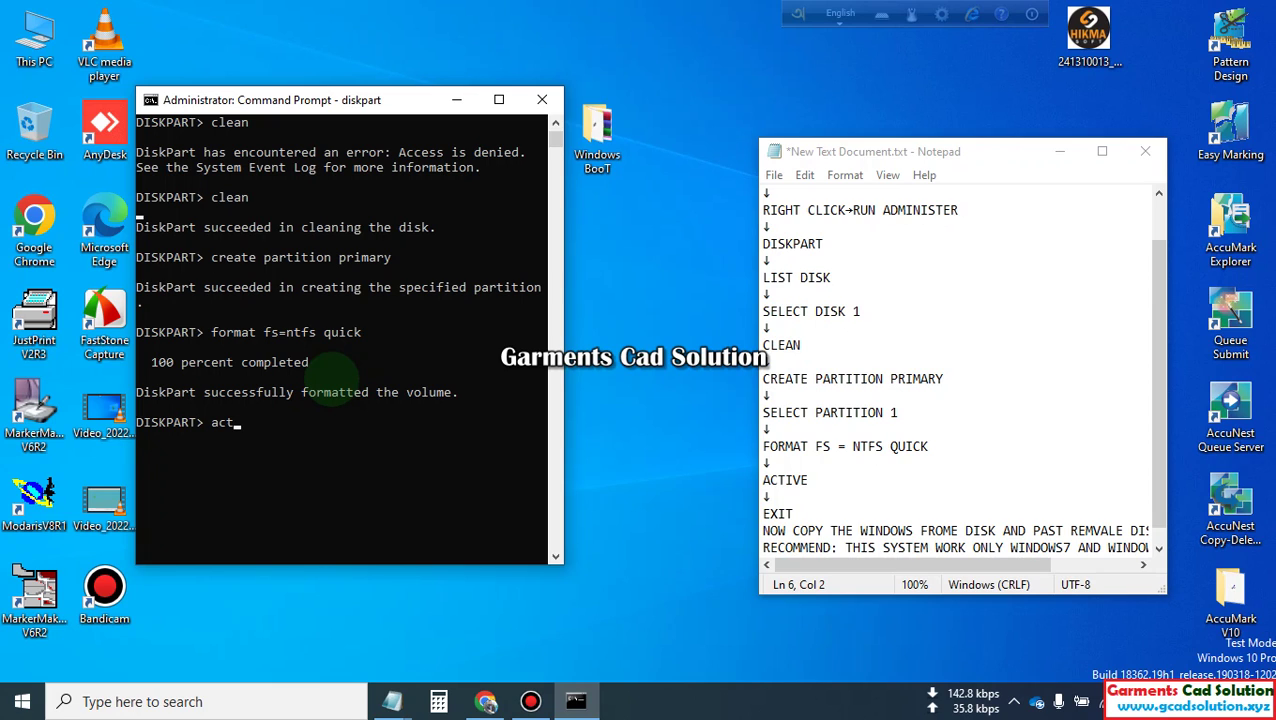
pyautogui.press('Return')
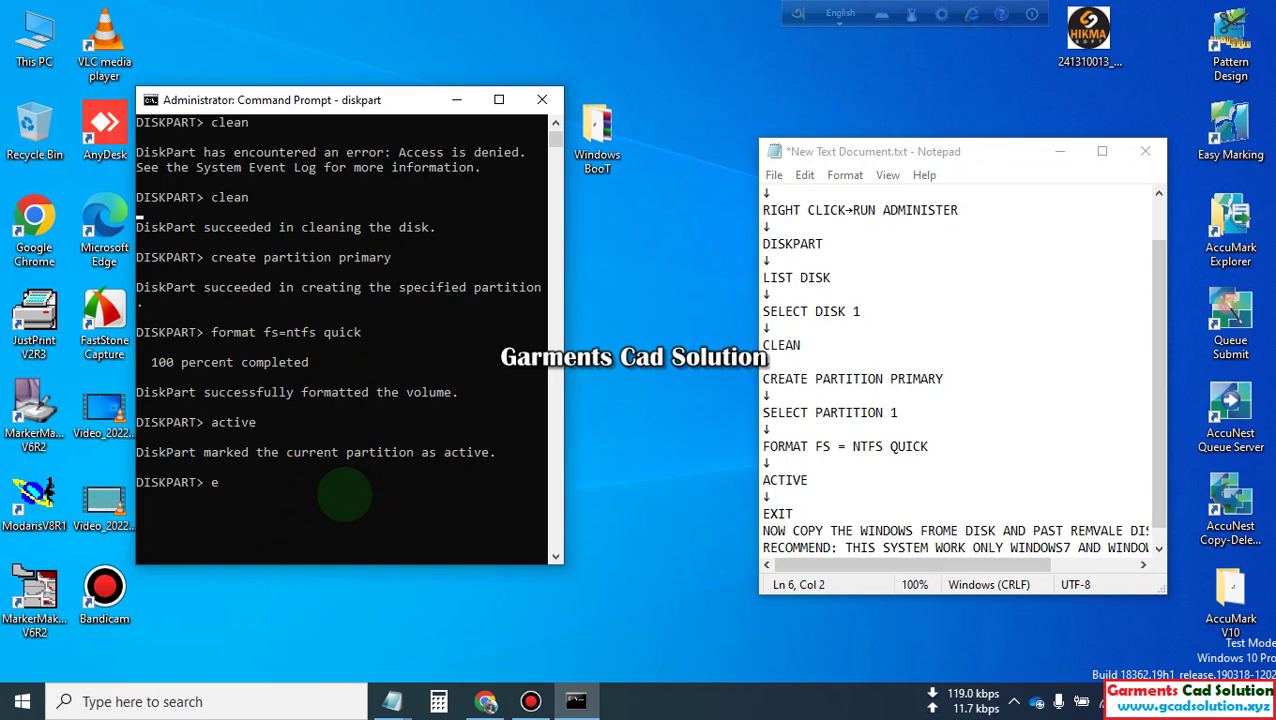
# Exit DiskPart and close the Command Prompt.
pyautogui.write('exit')
pyautogui.press('Return')
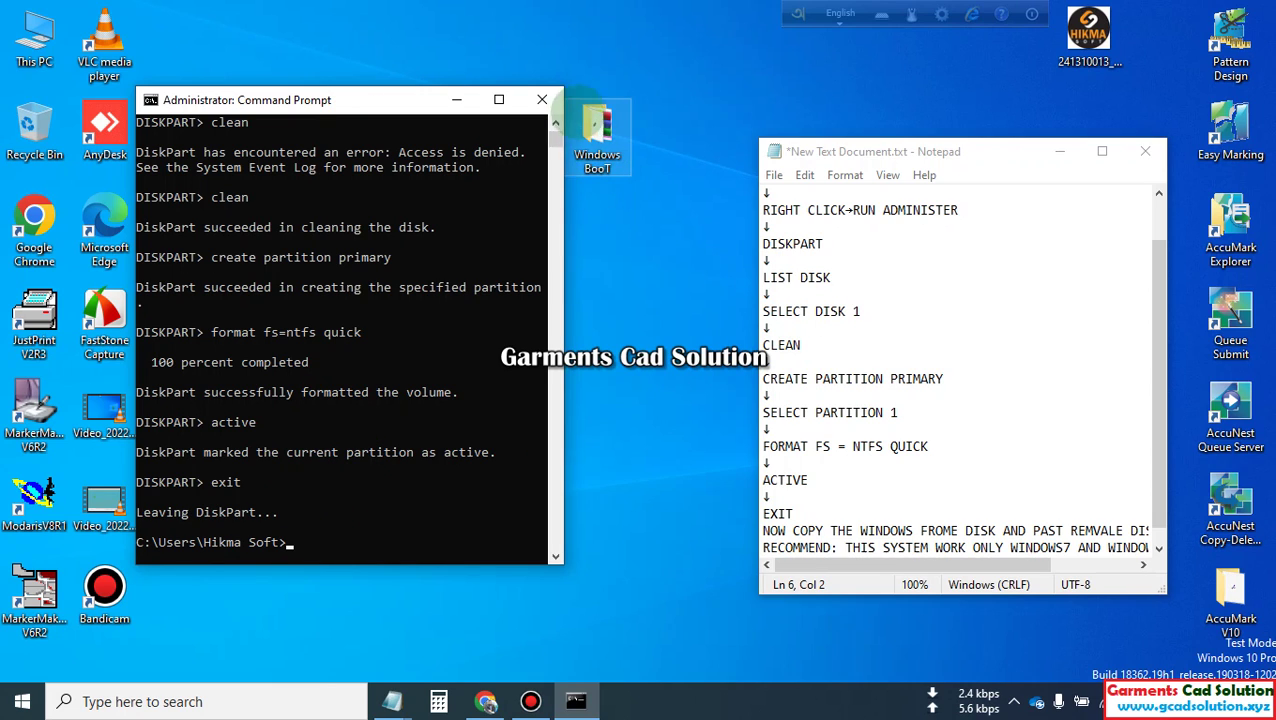
pyautogui.click(542, 99)
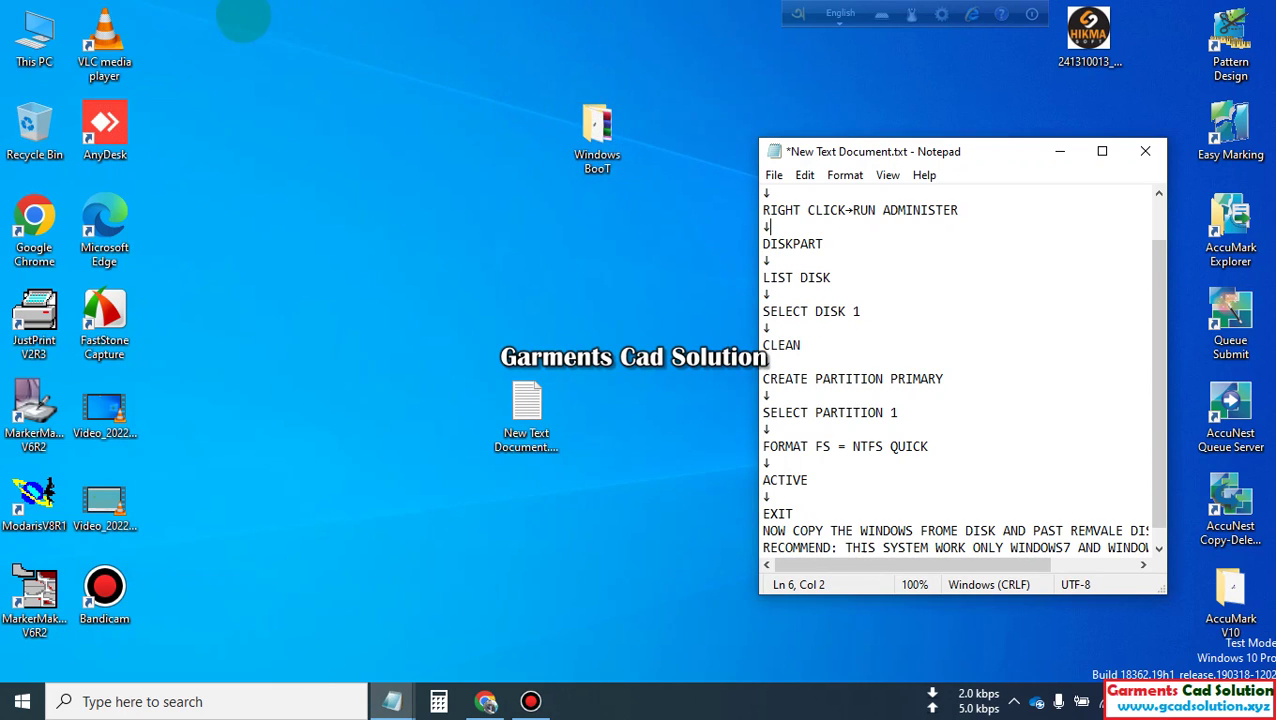
# Open USB Drive (F:) from This PC to check its contents, and close it again.
pyautogui.click(34, 32)
pyautogui.doubleClick(34, 32)
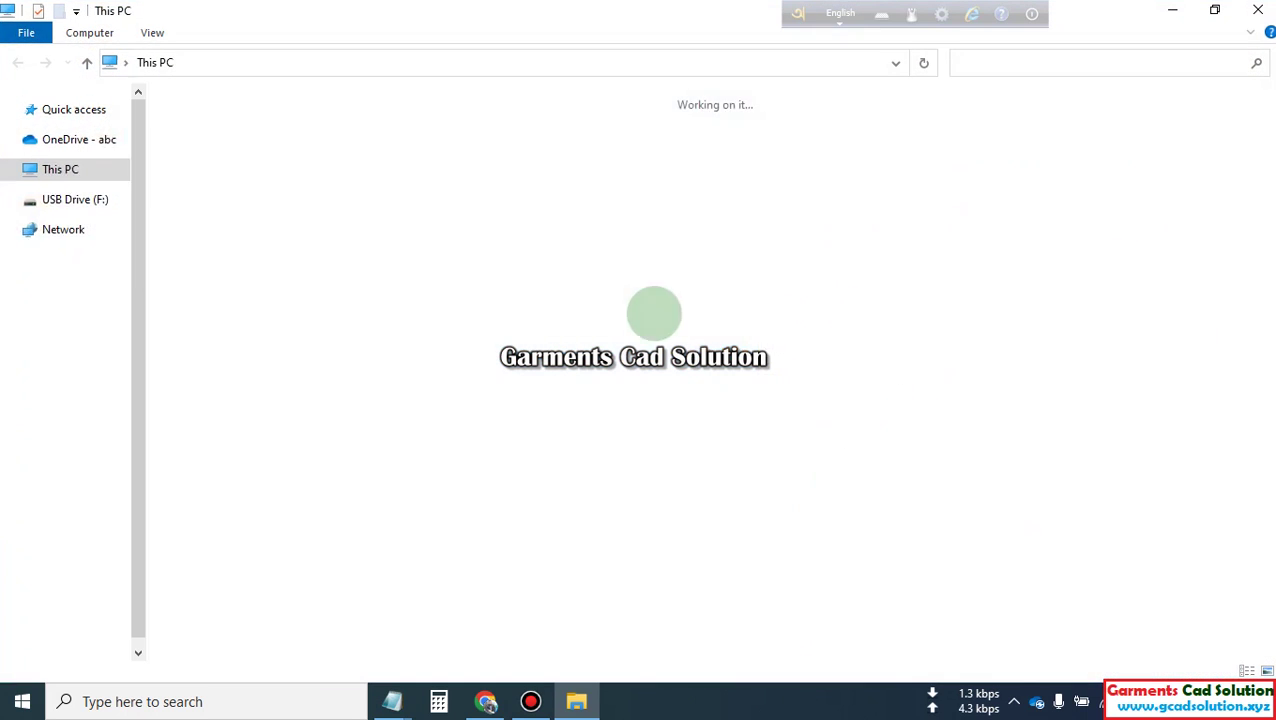
pyautogui.doubleClick(1057, 287)
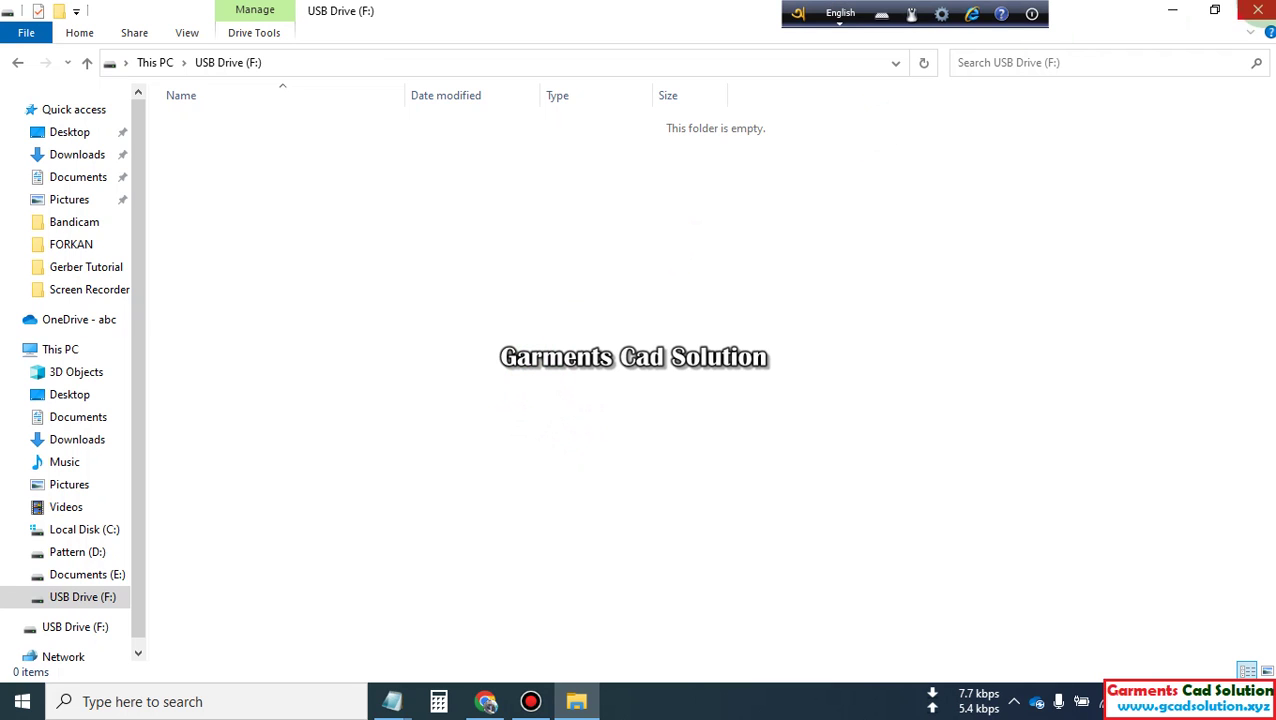
pyautogui.click(1258, 10)
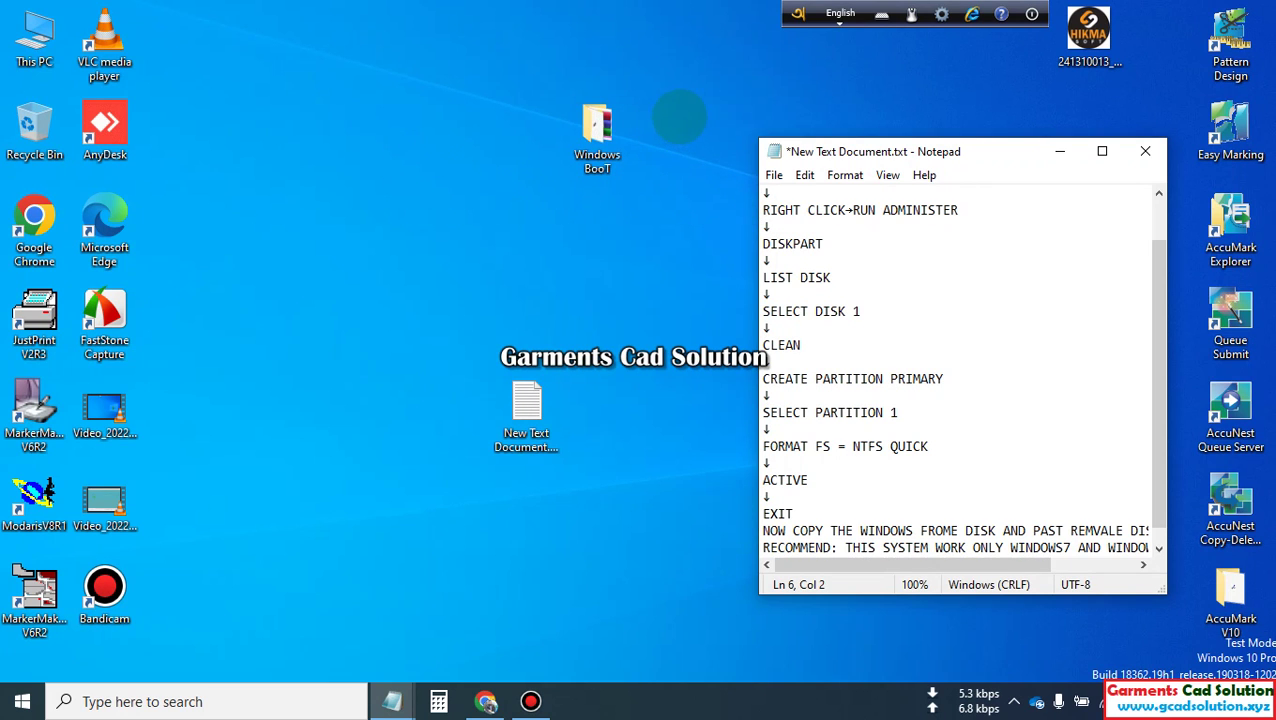
# Reposition the Windows BooT folder on the desktop and open it.
pyautogui.click(680, 118)
pyautogui.moveTo(588, 118); pyautogui.dragTo(512, 118)
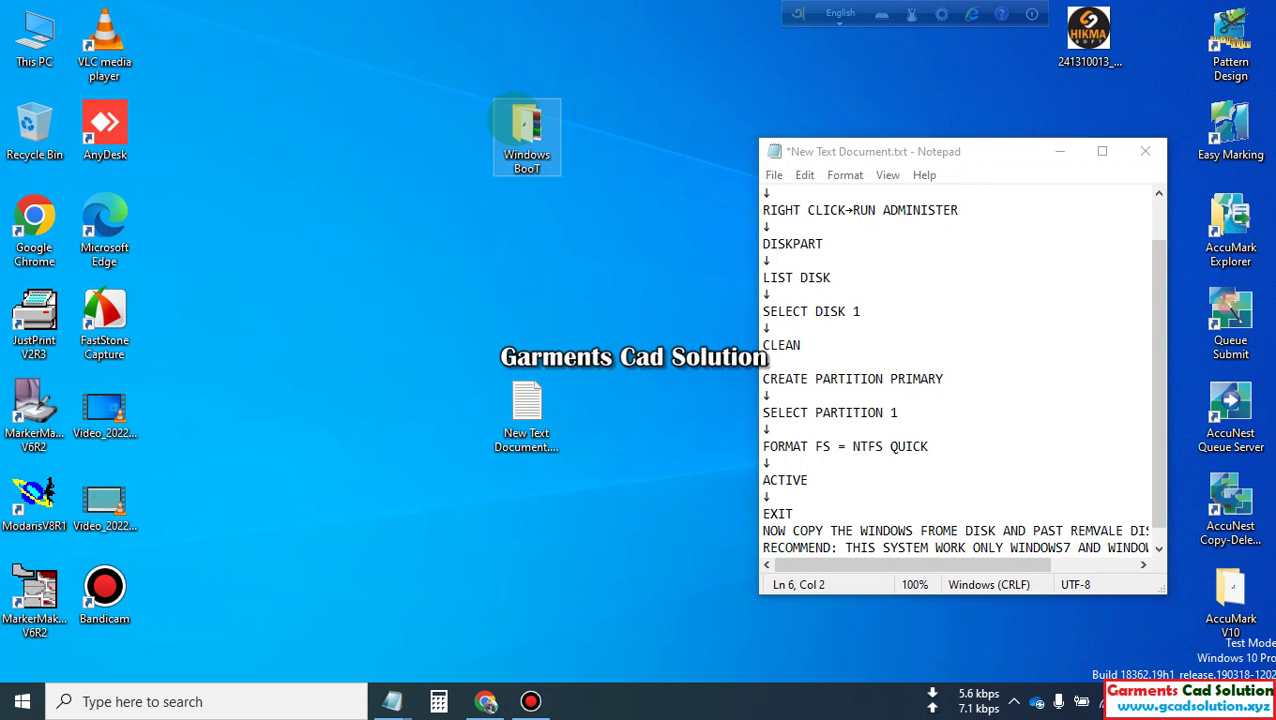
pyautogui.doubleClick(525, 125)
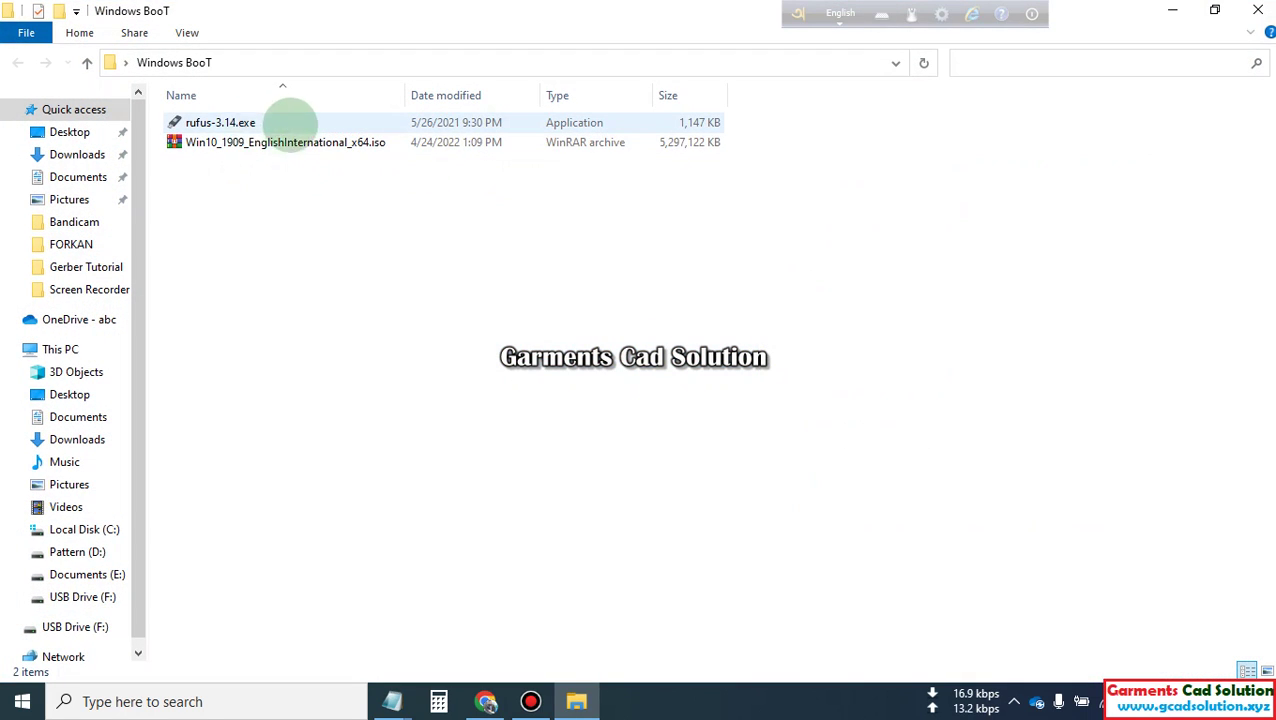
# Launch rufus-3.14.exe from the Windows BooT folder, declining online update checks, and reposition the Rufus window.
pyautogui.click(210, 142)
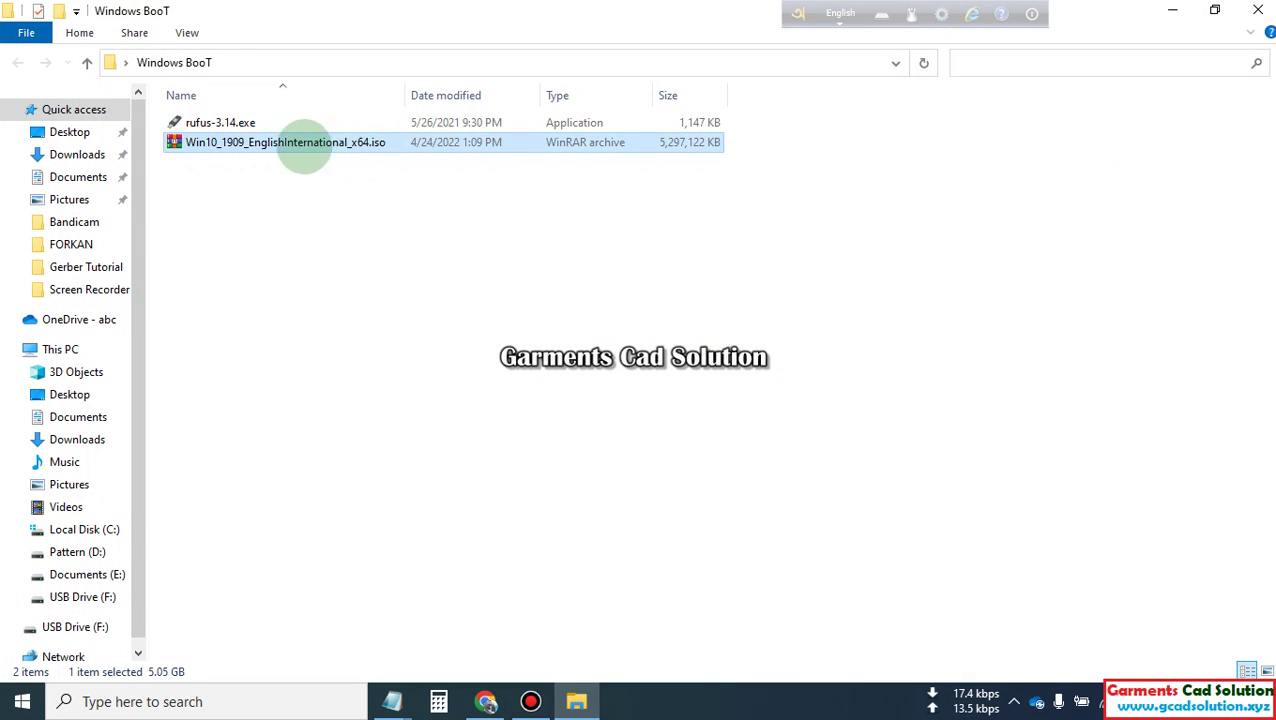
pyautogui.click(200, 122)
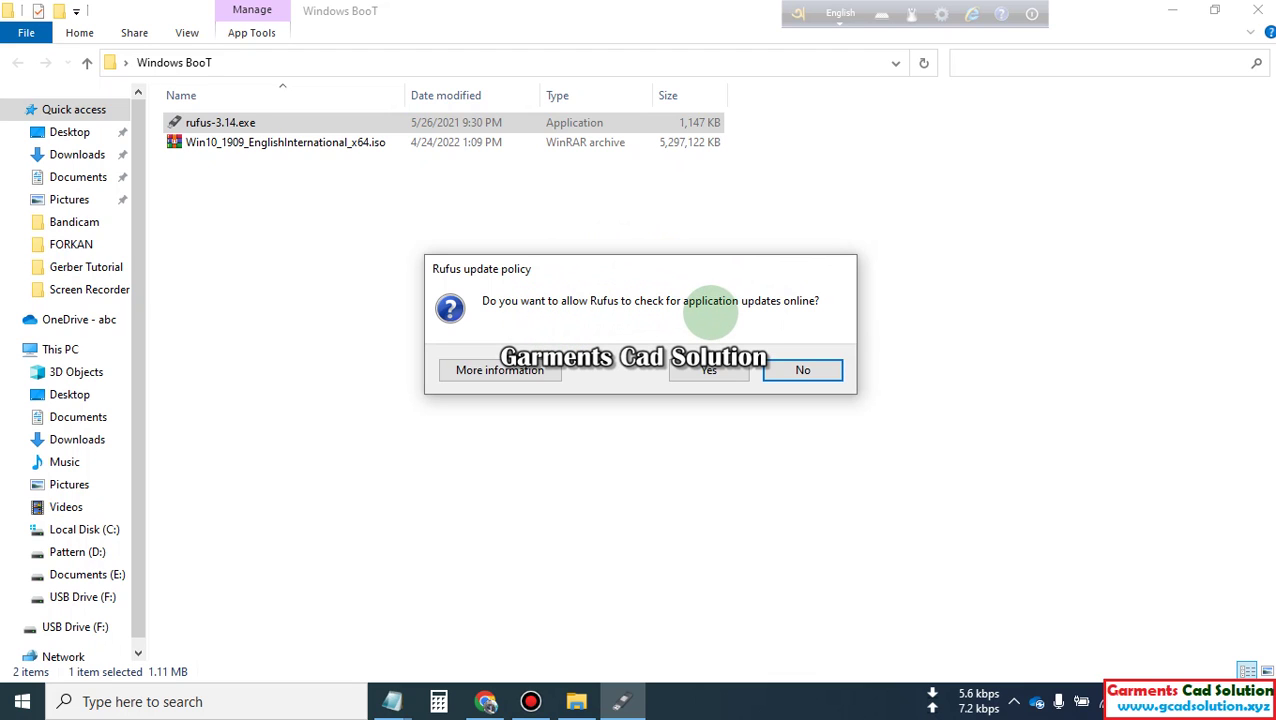
pyautogui.click(816, 373)
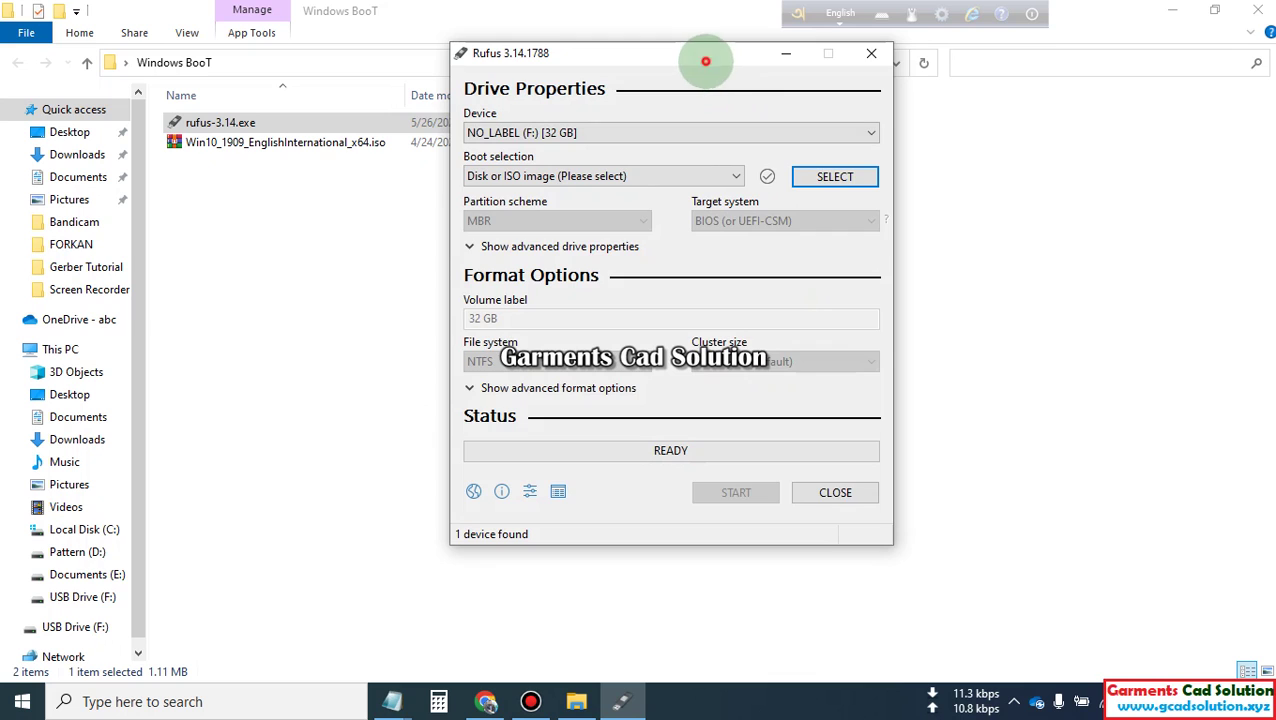
pyautogui.moveTo(706, 63); pyautogui.dragTo(657, 78)
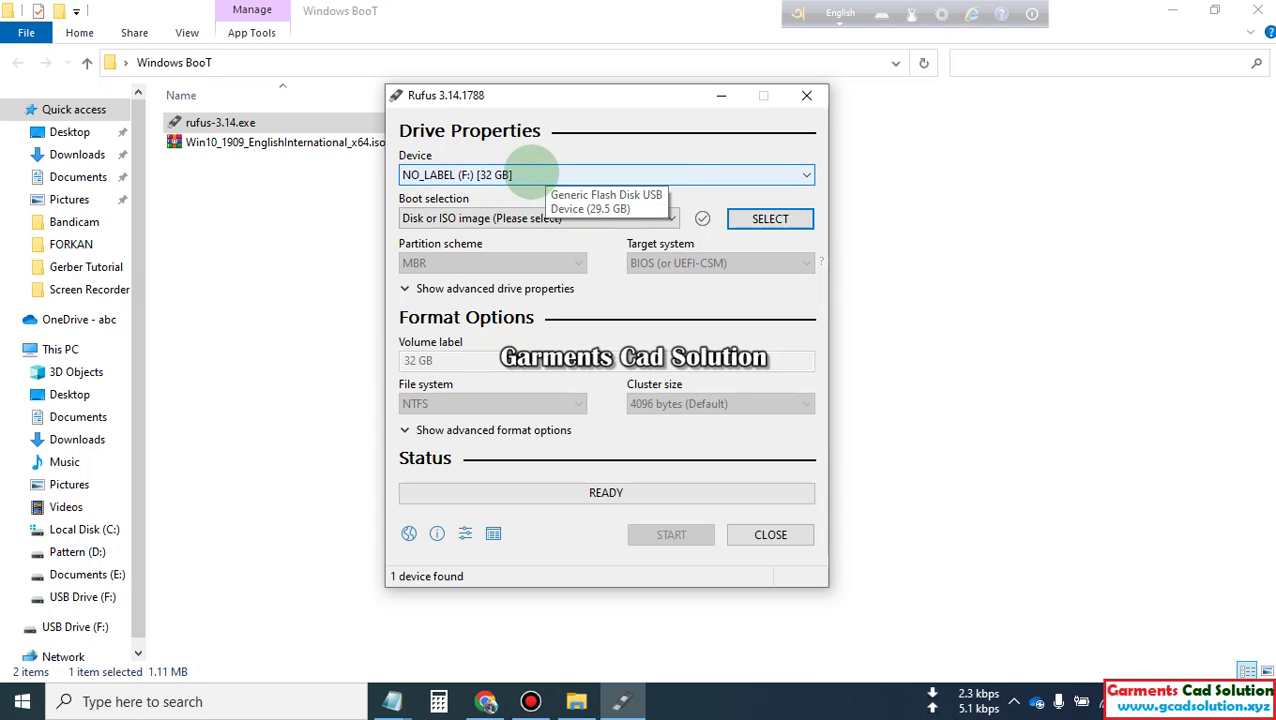
# Examine the available target devices in Rufus to verify that the 32 GB pen drive (F:) is chosen.
pyautogui.click(525, 174)
pyautogui.click(530, 175)
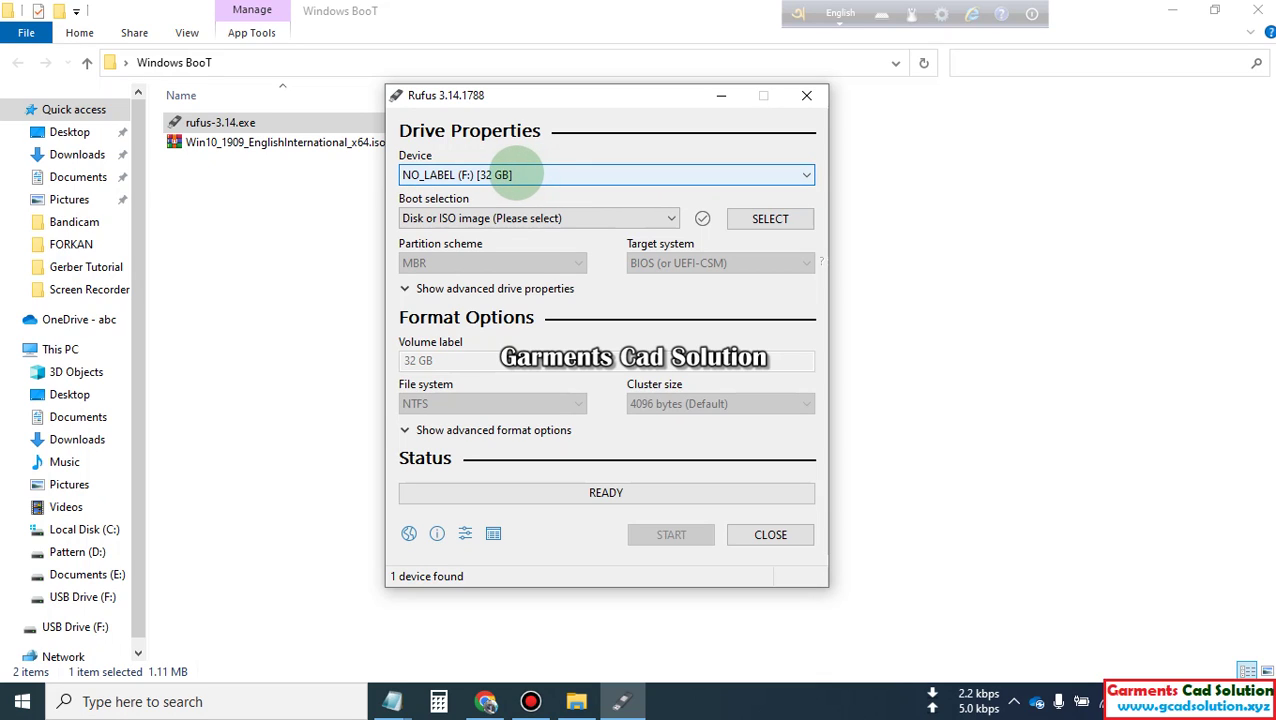
pyautogui.click(525, 174)
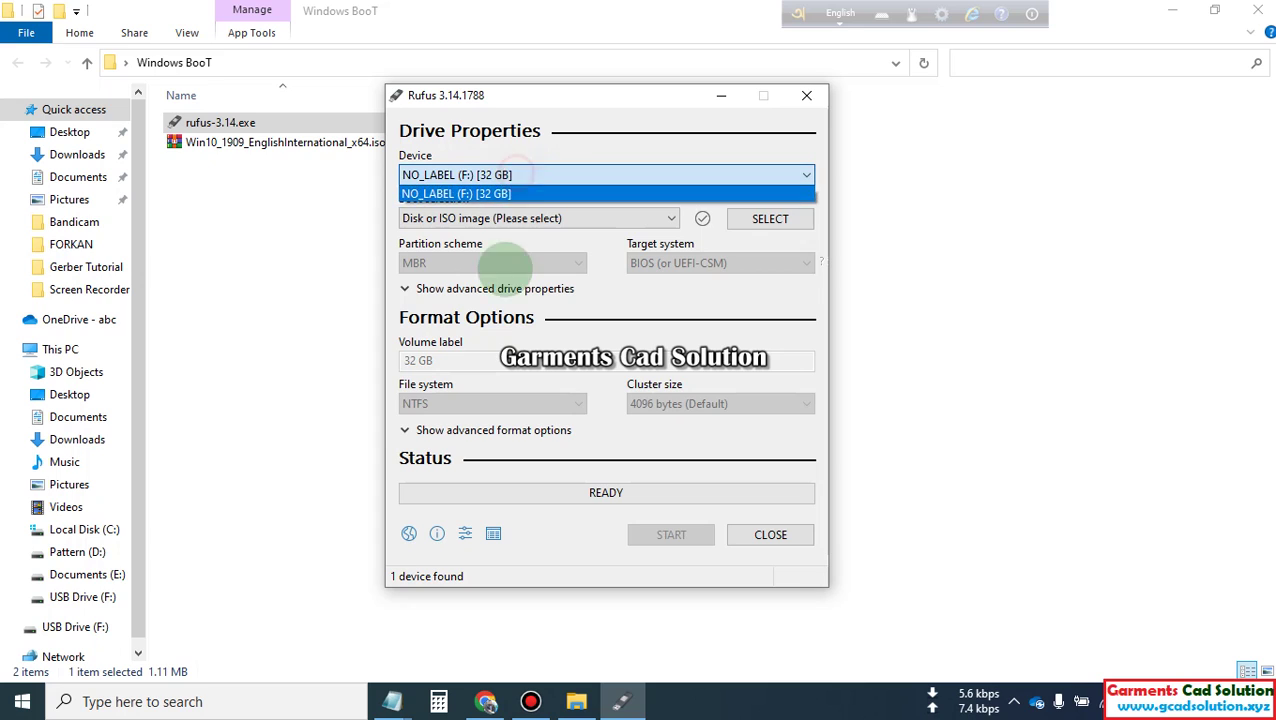
pyautogui.click(528, 178)
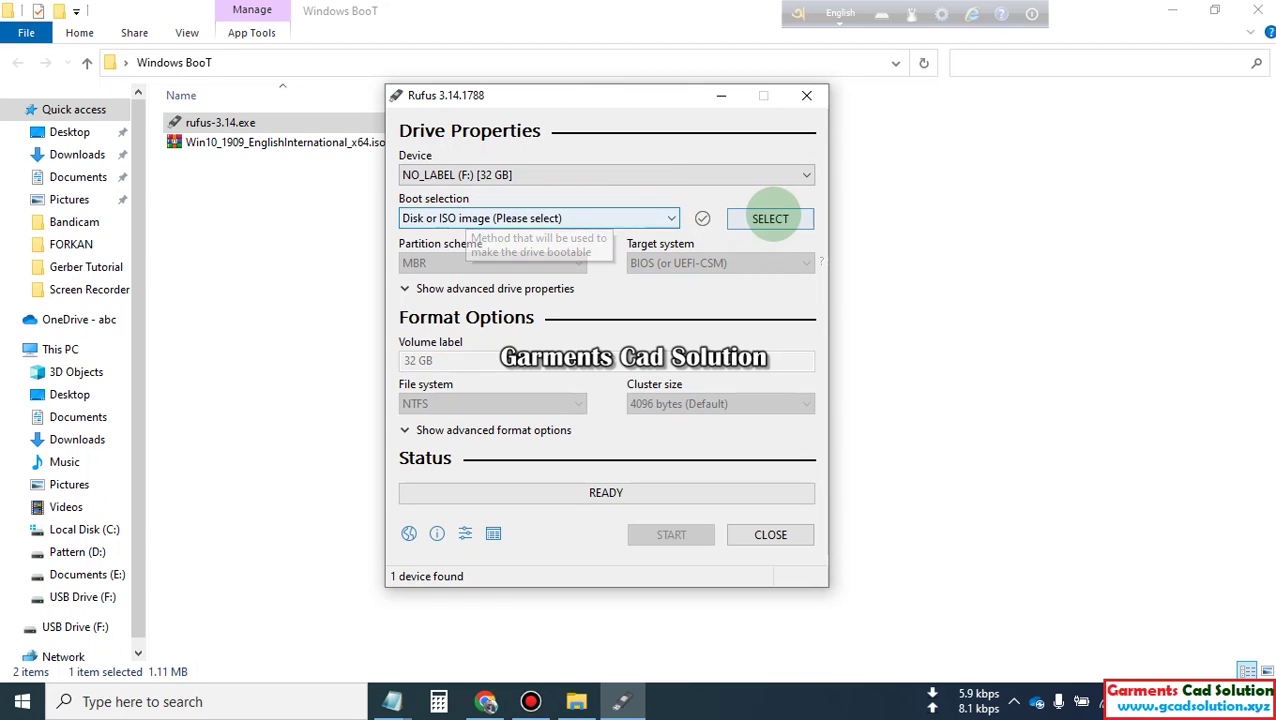
# Load Win10_1909_EnglishInternational_x64.iso from the desktop's Windows BooT folder as the boot image.
pyautogui.click(770, 218)
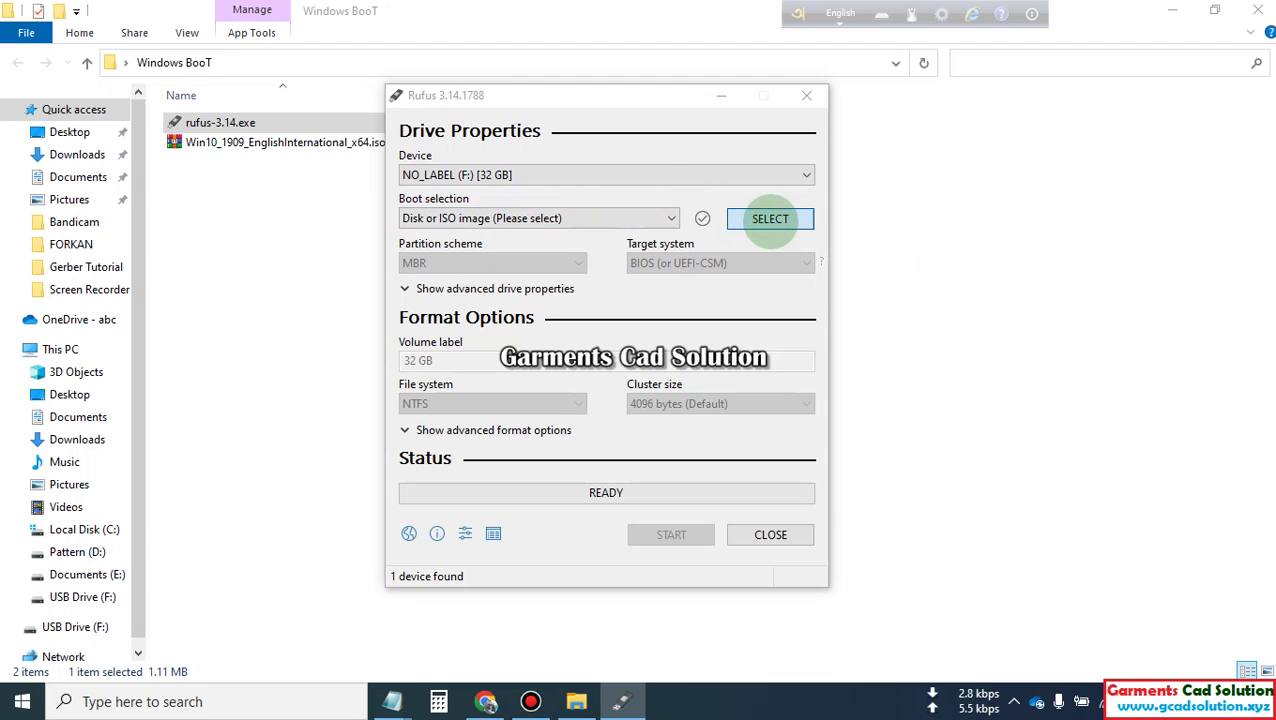
pyautogui.click(459, 270)
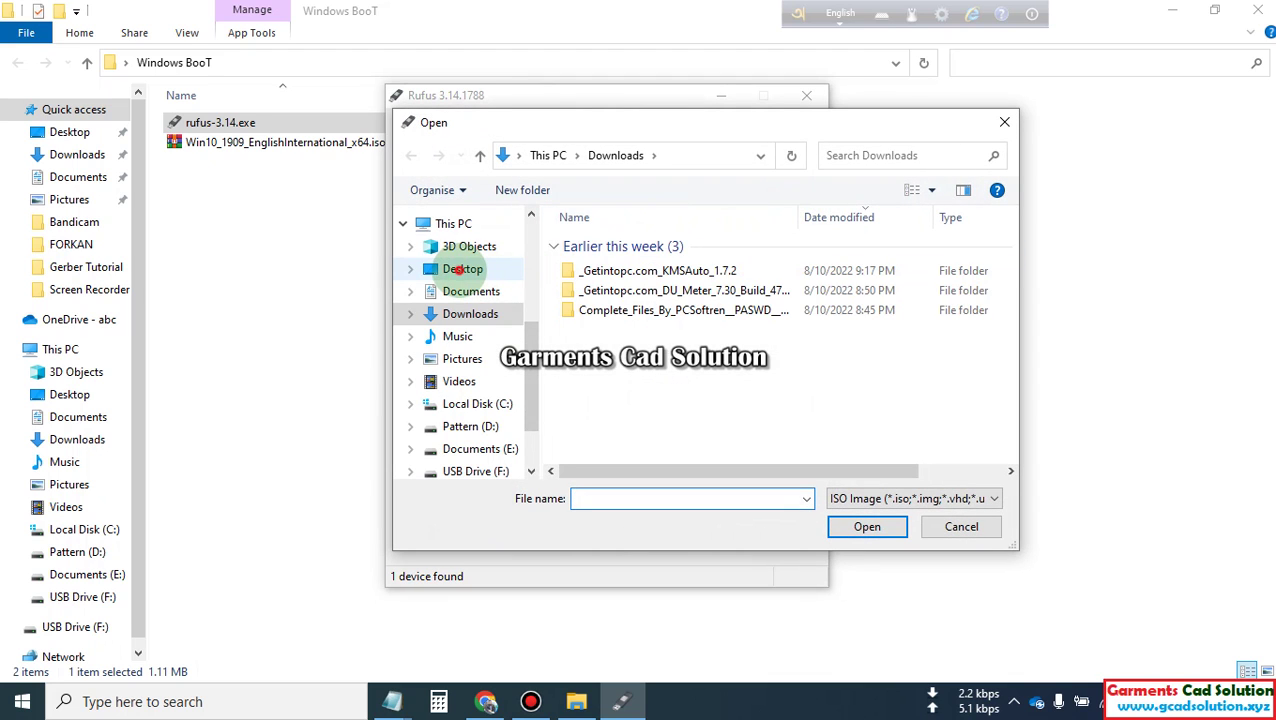
pyautogui.doubleClick(626, 270)
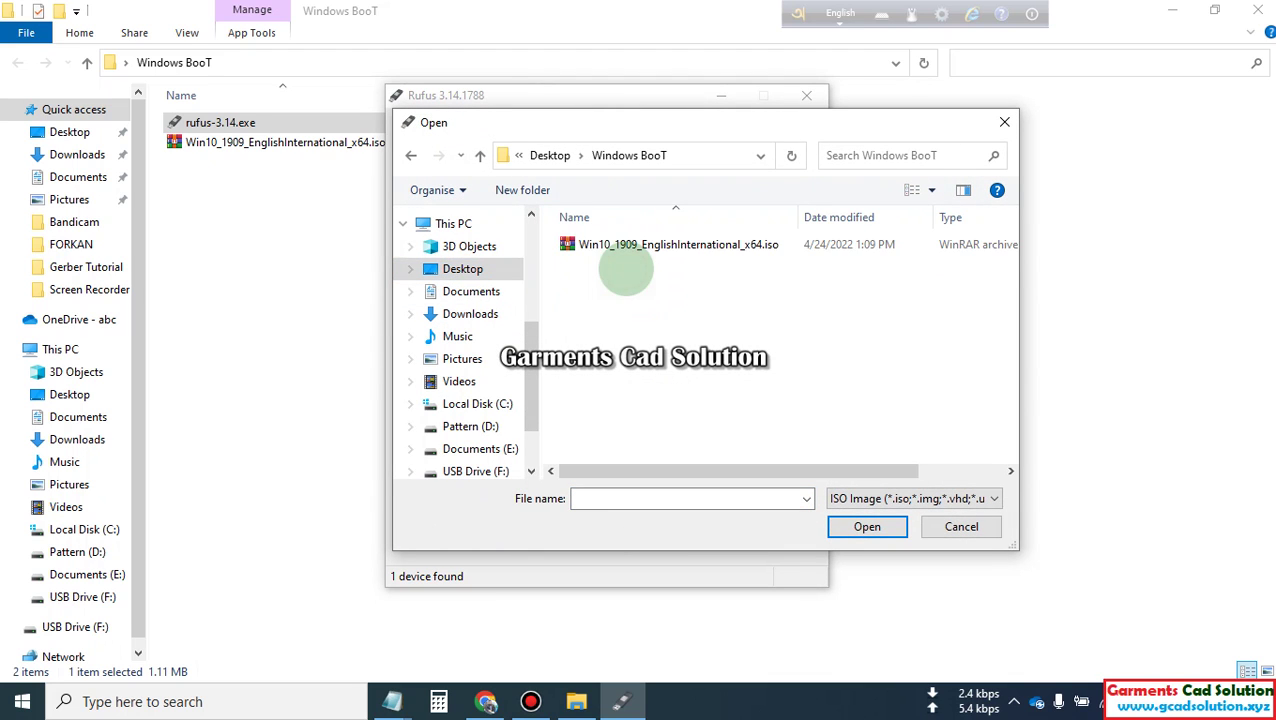
pyautogui.click(665, 246)
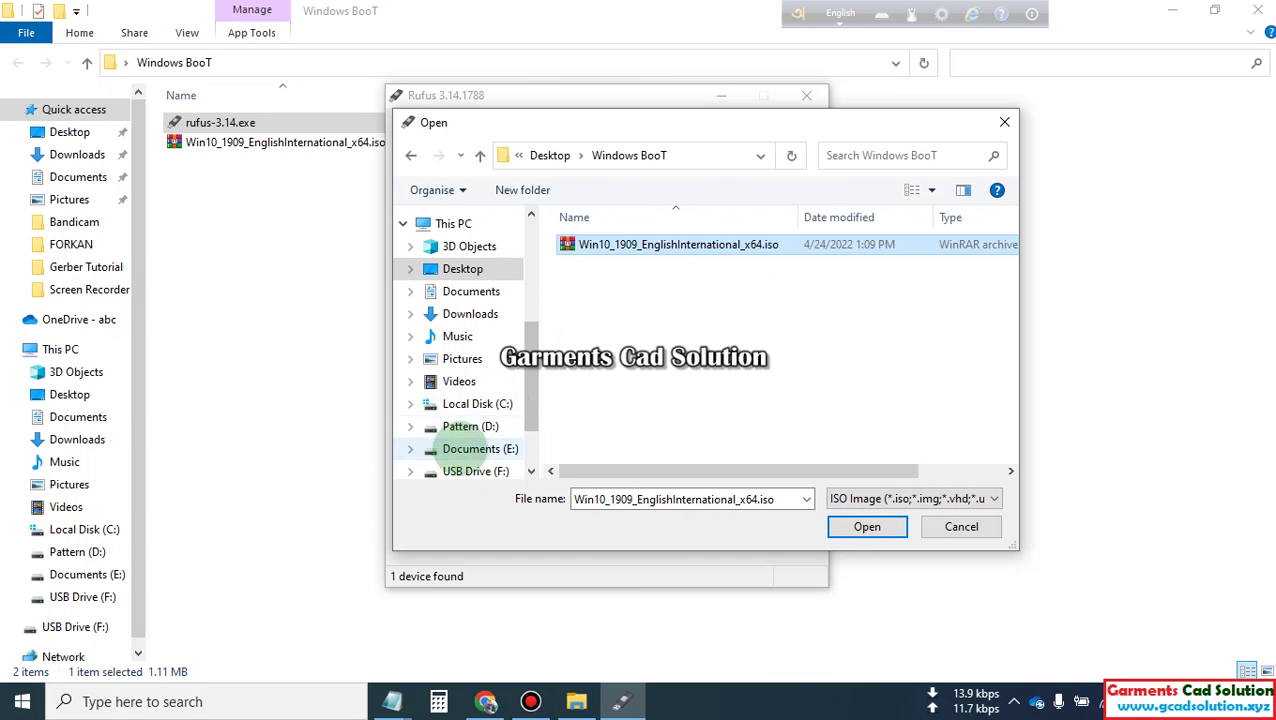
pyautogui.scroll(-1, 453, 360)
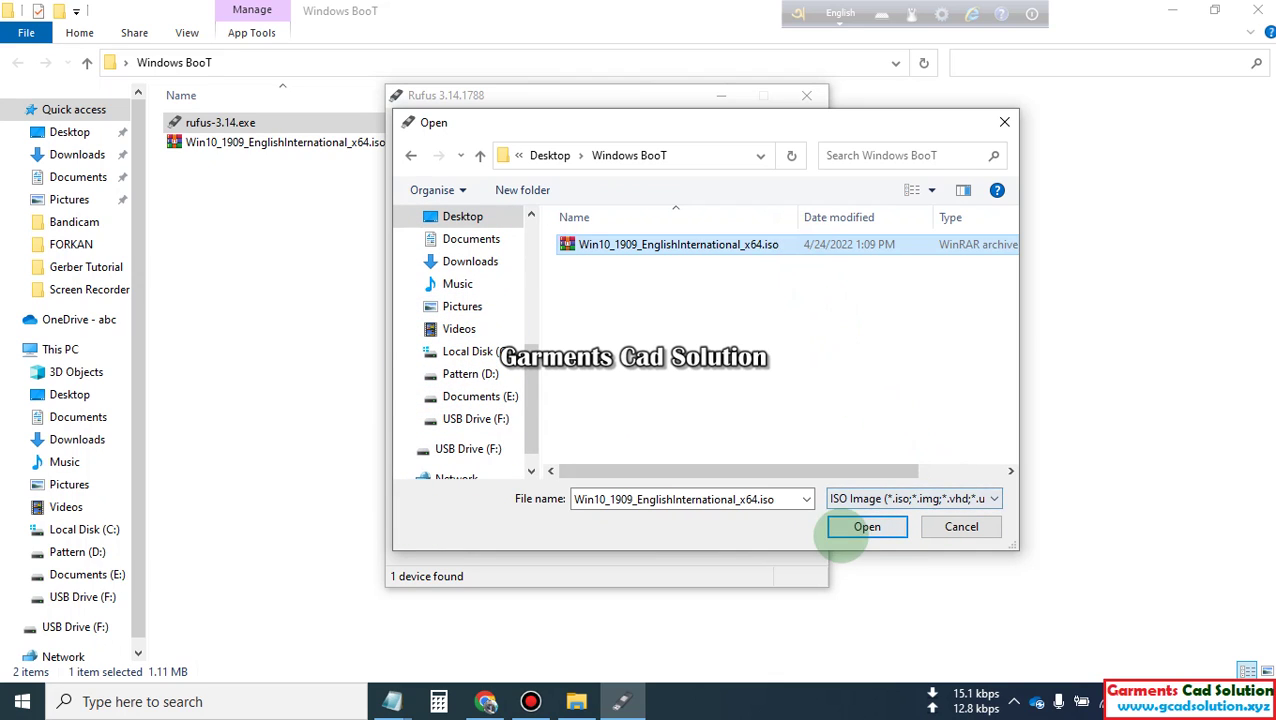
pyautogui.click(846, 527)
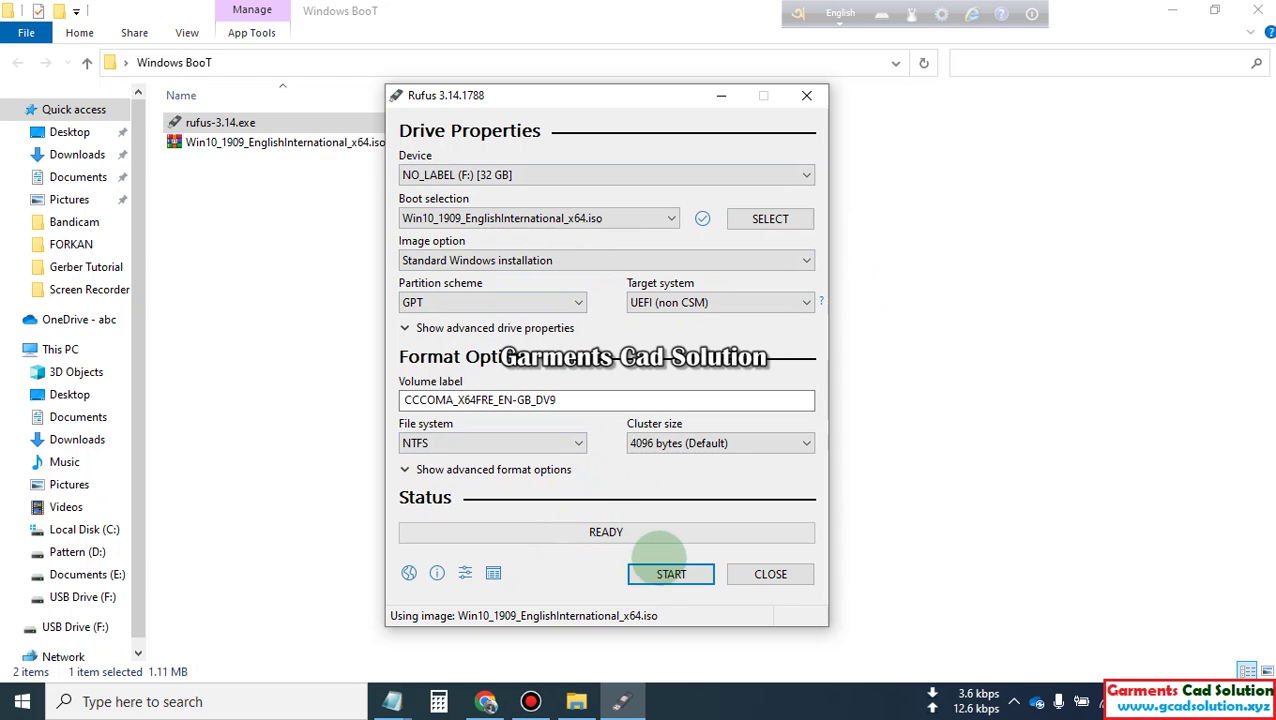
# Start writing the Windows image to the pen drive and accept that all its data is erased.
pyautogui.click(667, 574)
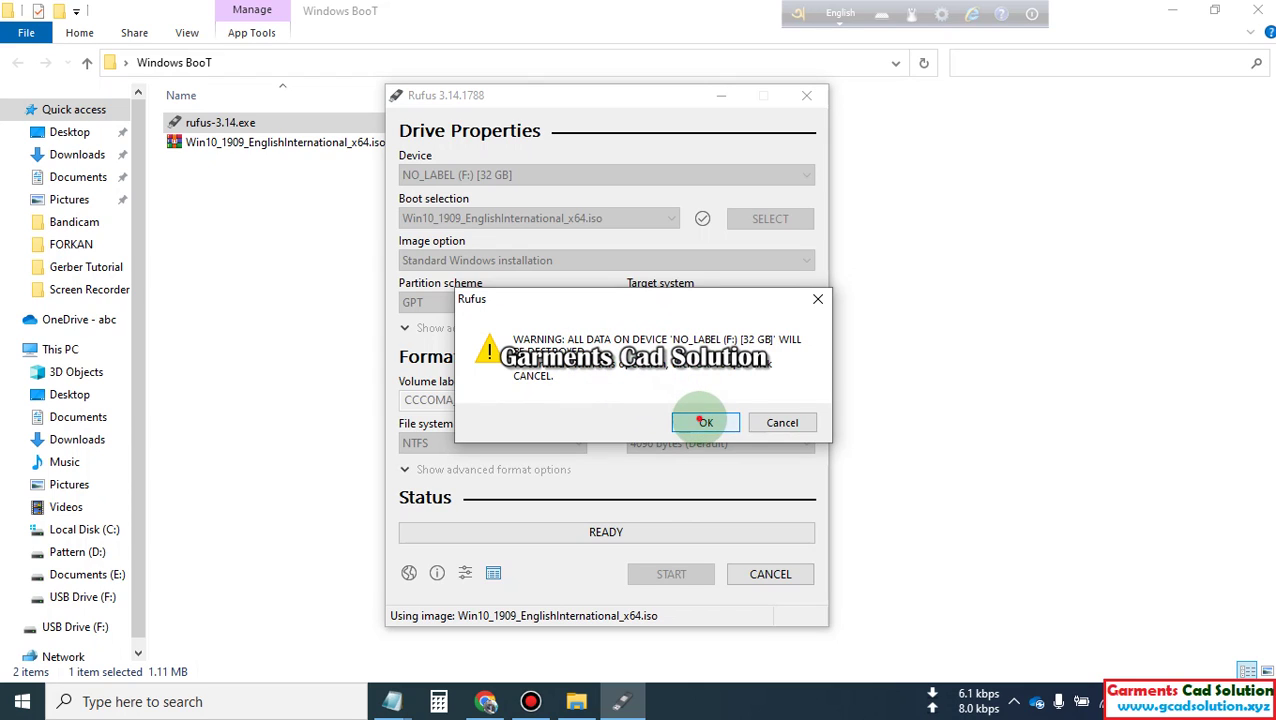
pyautogui.click(705, 422)
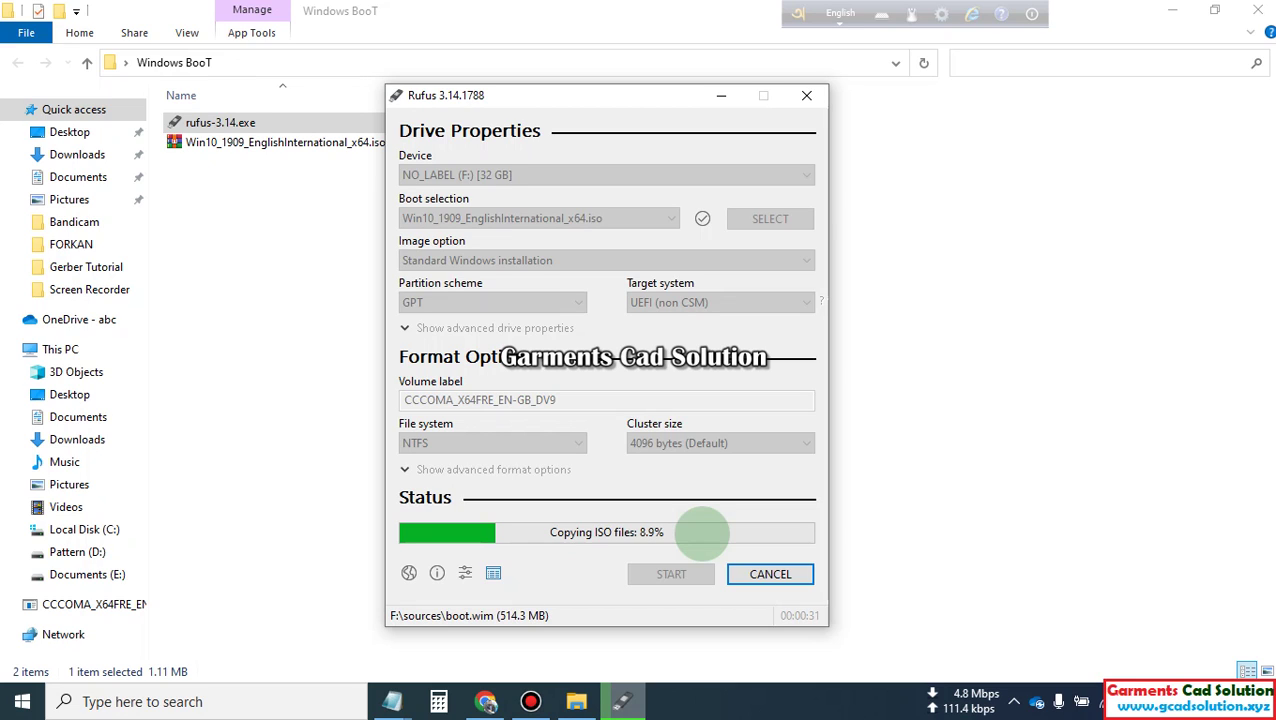
pyautogui.click(530, 700)
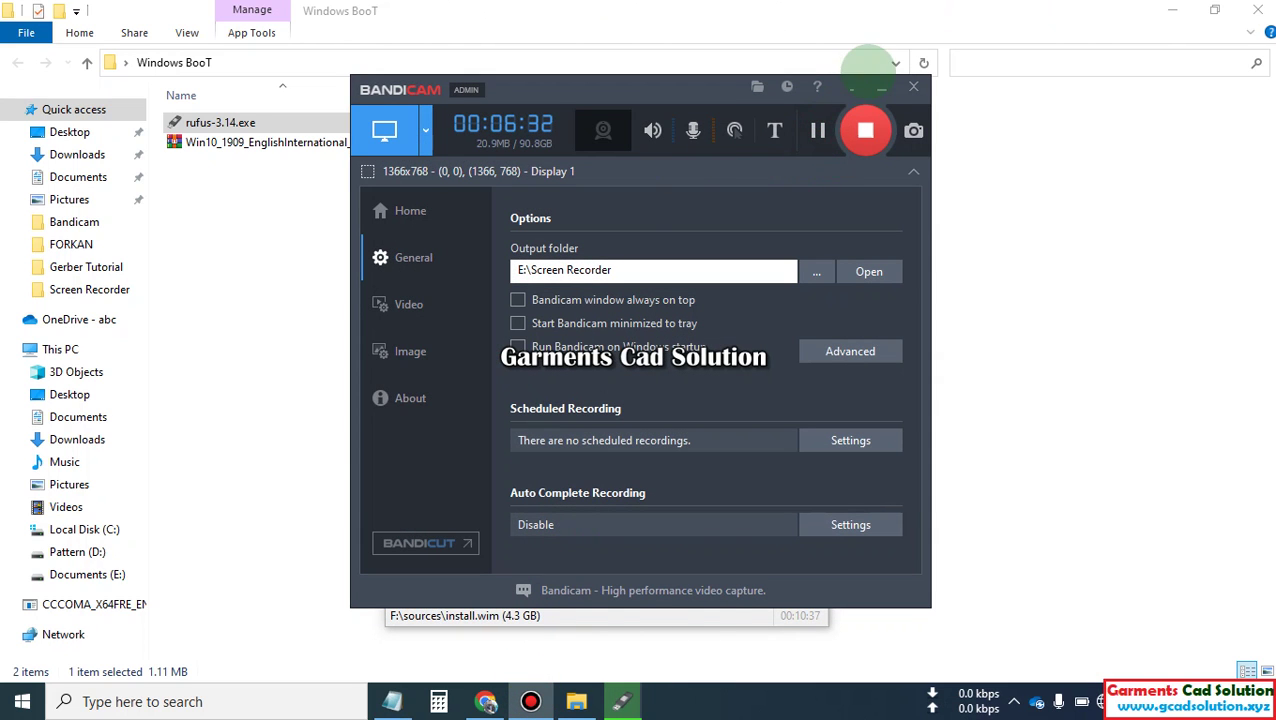
pyautogui.click(881, 88)
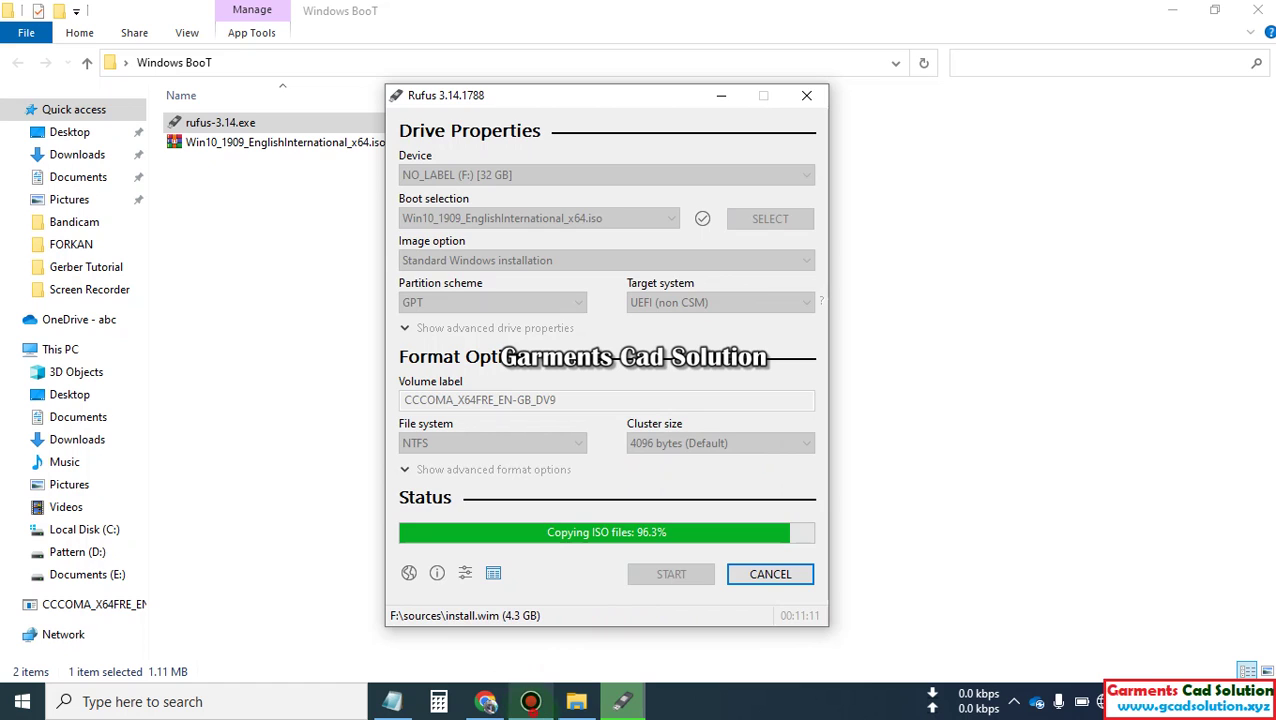
pyautogui.click(530, 701)
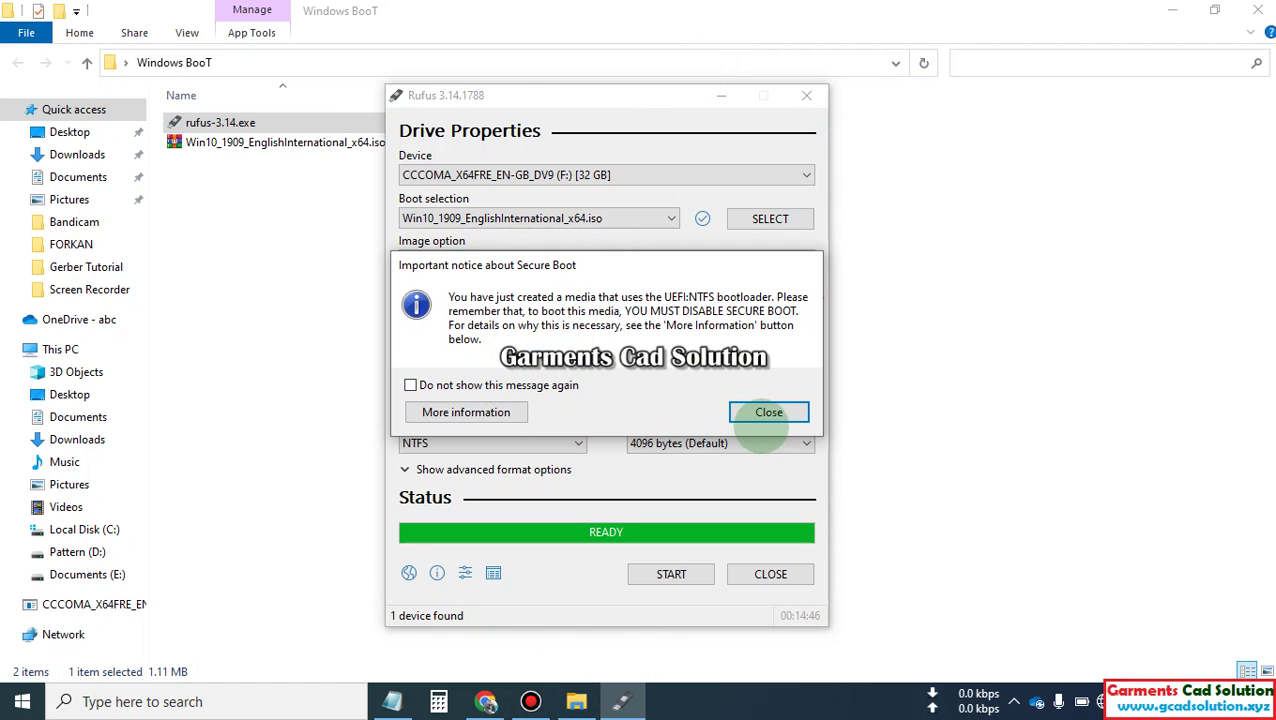
# Dismiss the Secure Boot notice so it is not shown again, and close Rufus and the Windows BooT folder.
pyautogui.click(463, 385)
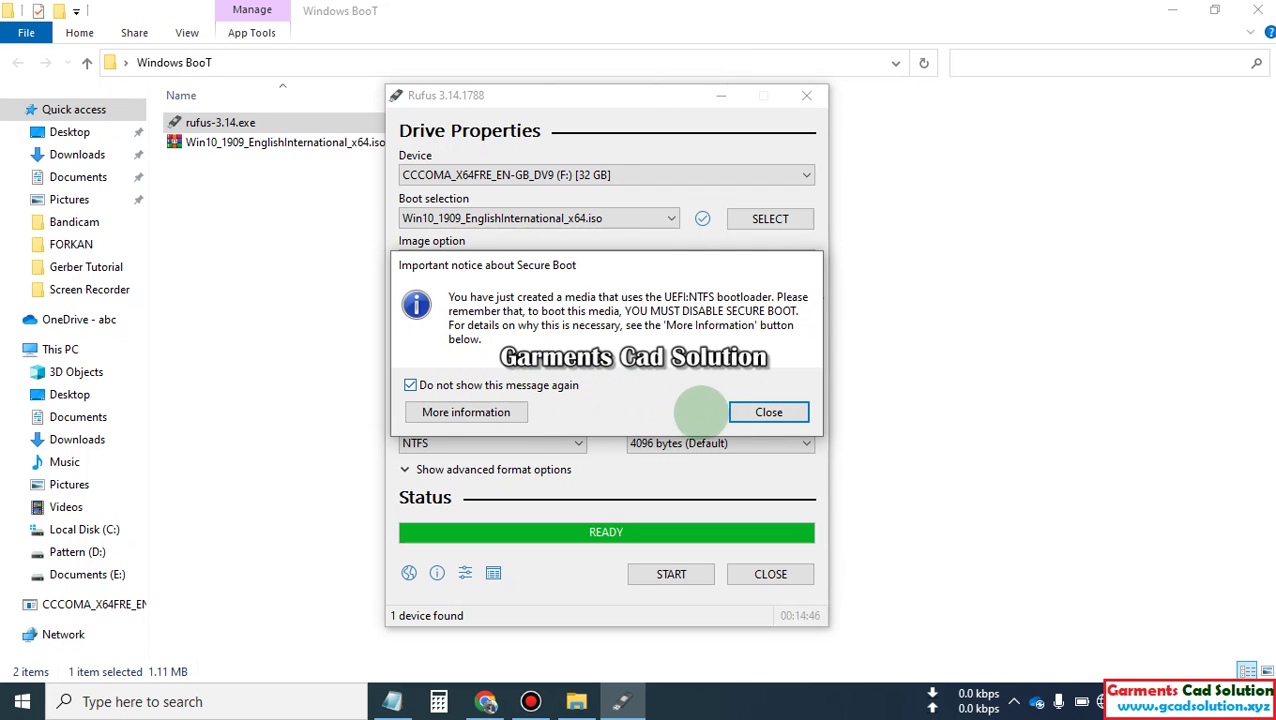
pyautogui.click(768, 412)
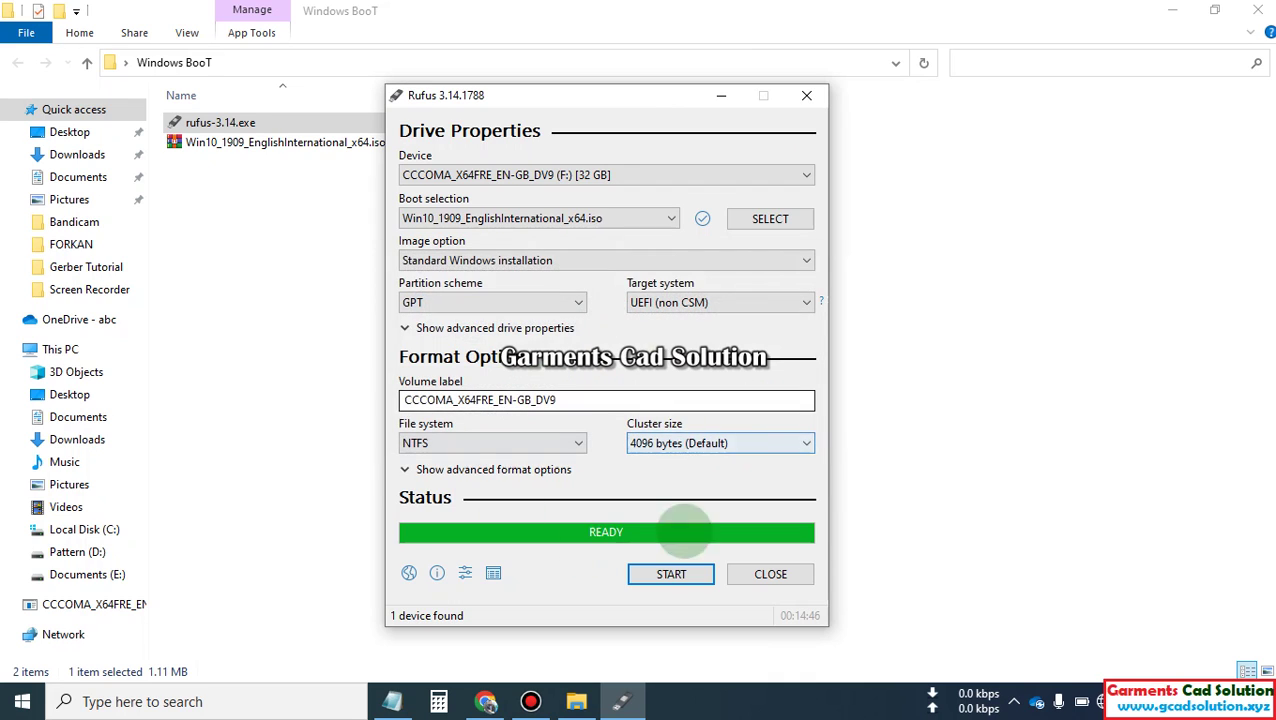
pyautogui.click(766, 574)
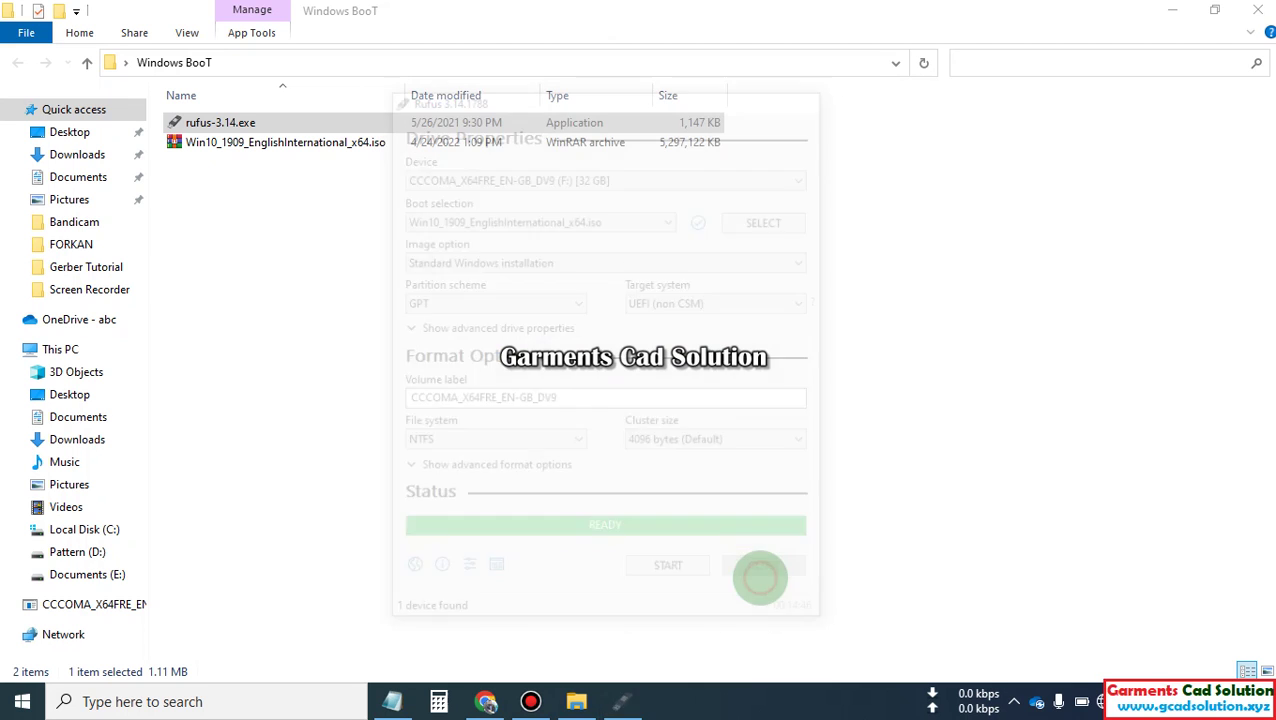
pyautogui.click(1258, 9)
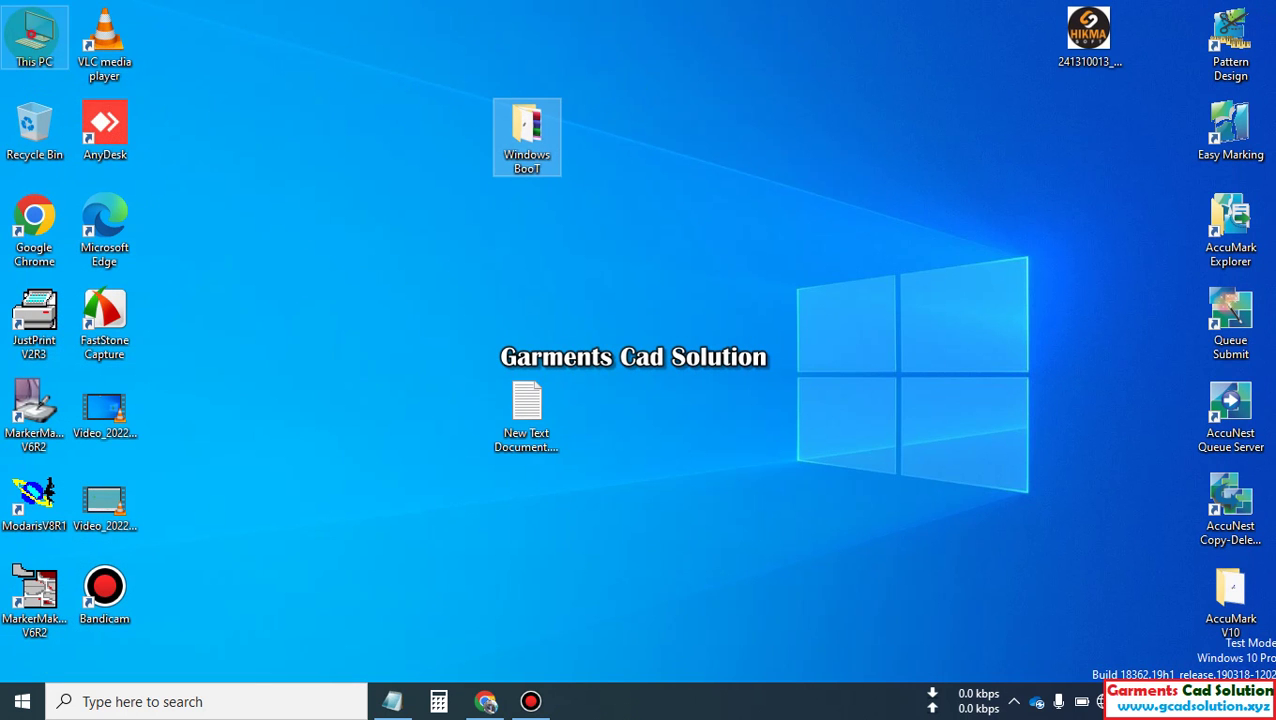
# Rename the pen drive (F:) in This PC as Windows 10.
pyautogui.doubleClick(34, 30)
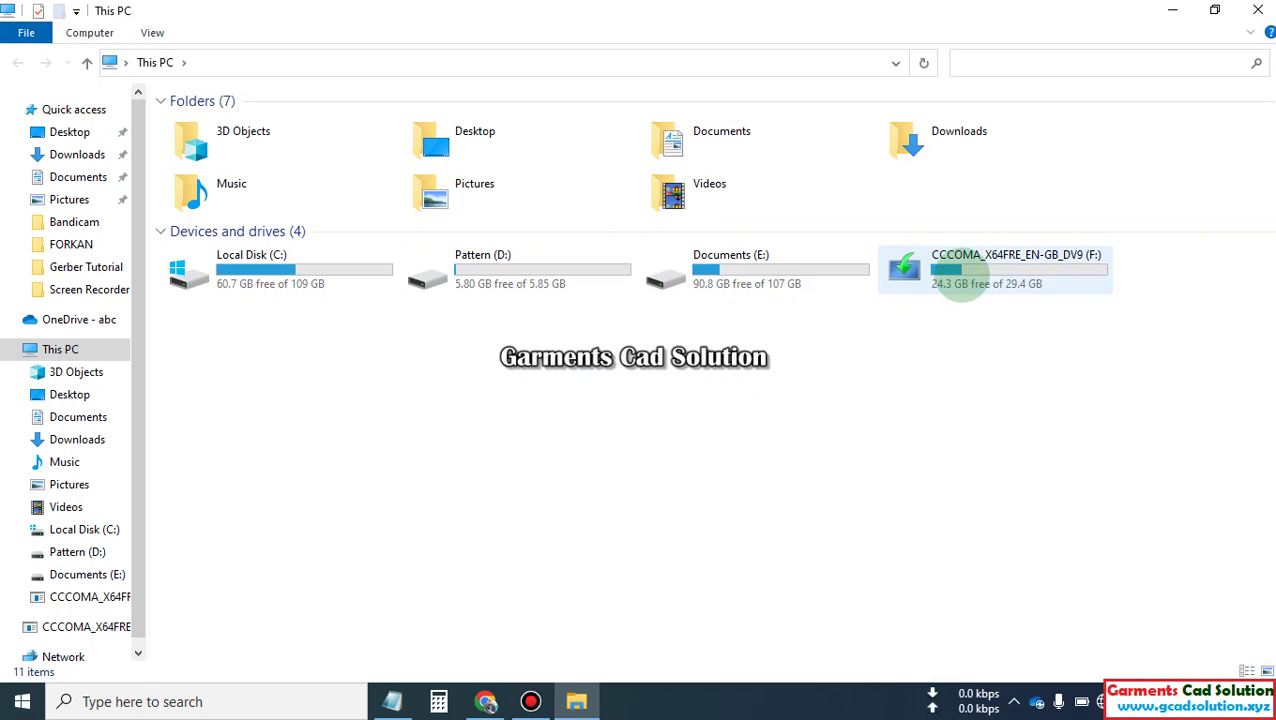
pyautogui.click(958, 270)
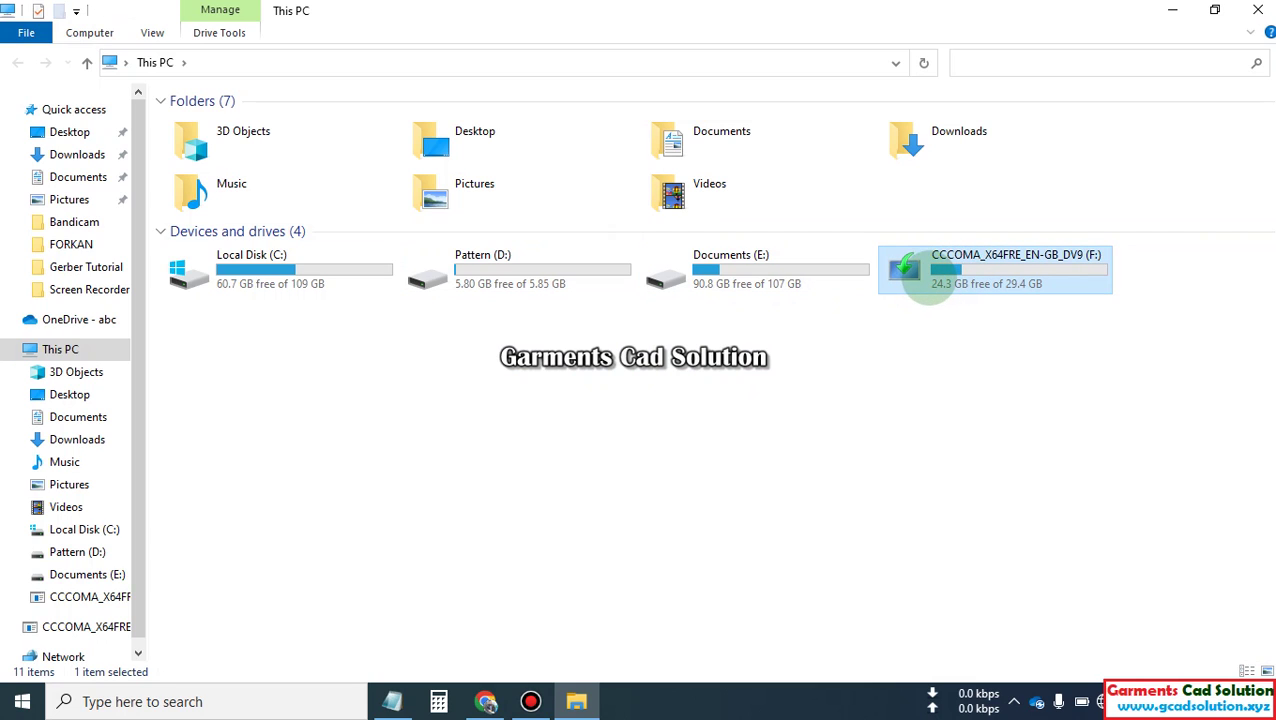
pyautogui.press('F2')
pyautogui.write('W')
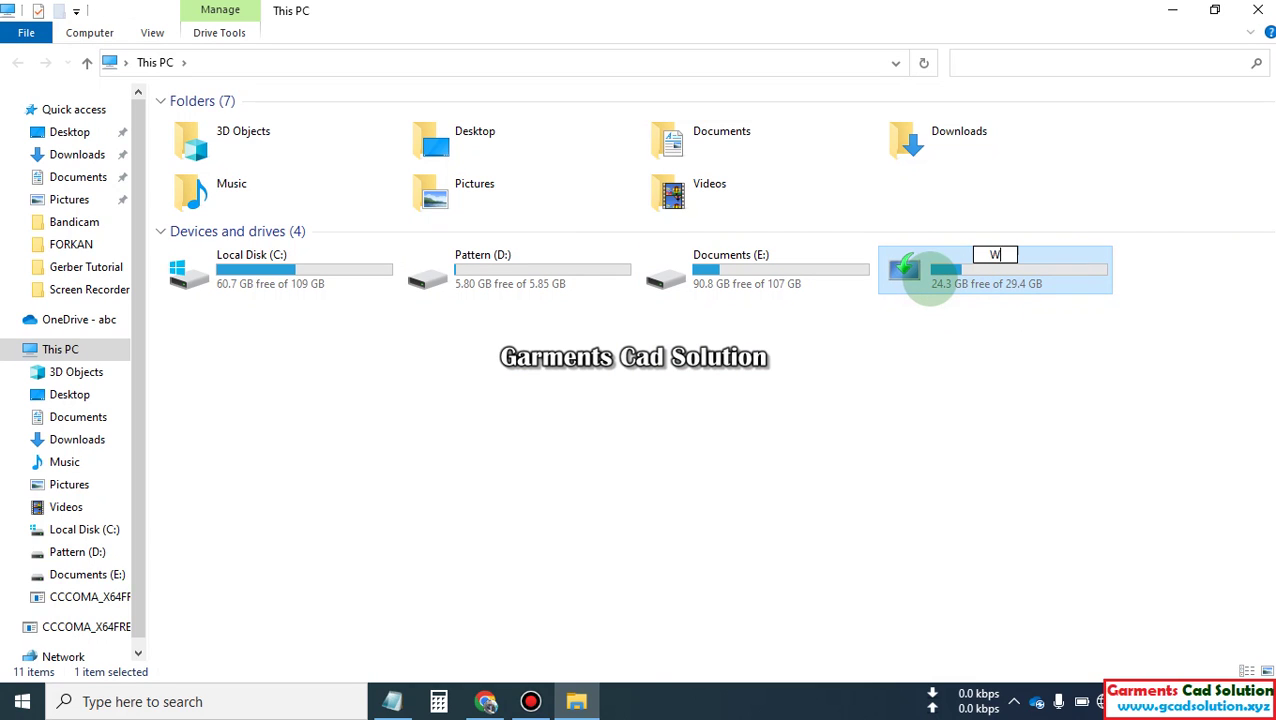
pyautogui.write('indows 10')
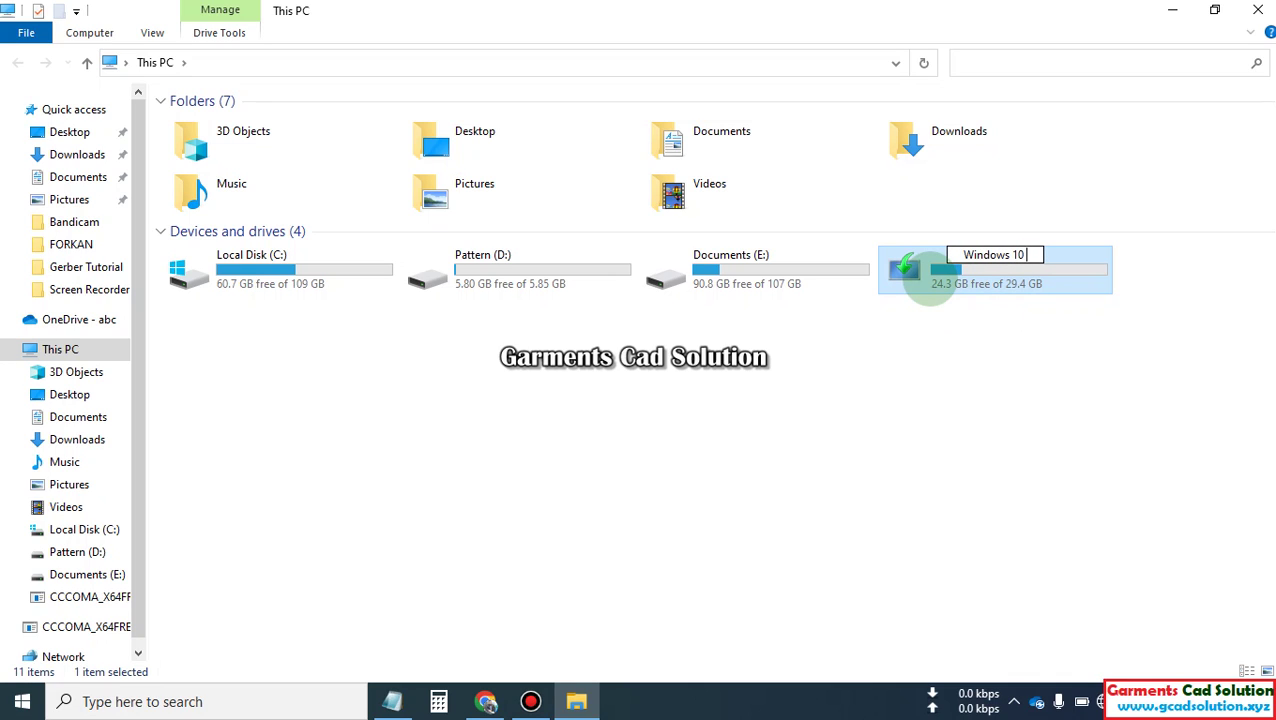
pyautogui.click(985, 479)
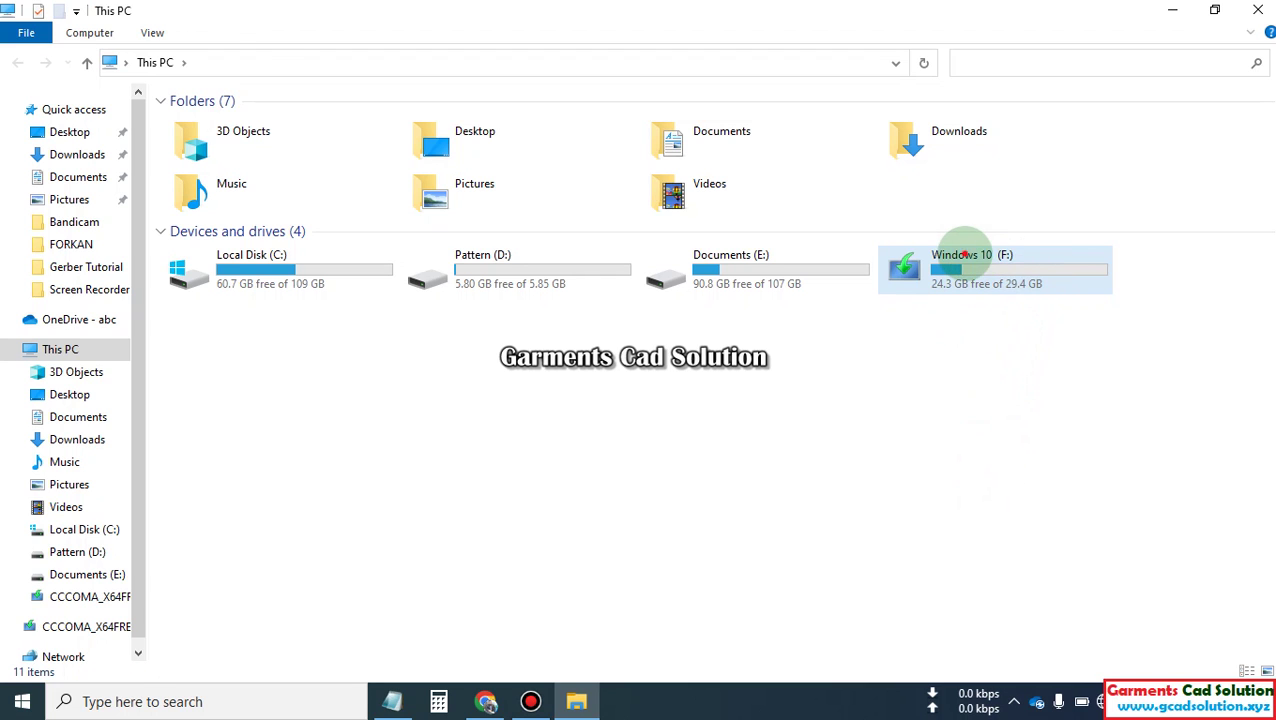
# Open the Windows 10 (F:) drive and examine the setup files and folders written to it.
pyautogui.doubleClick(965, 255)
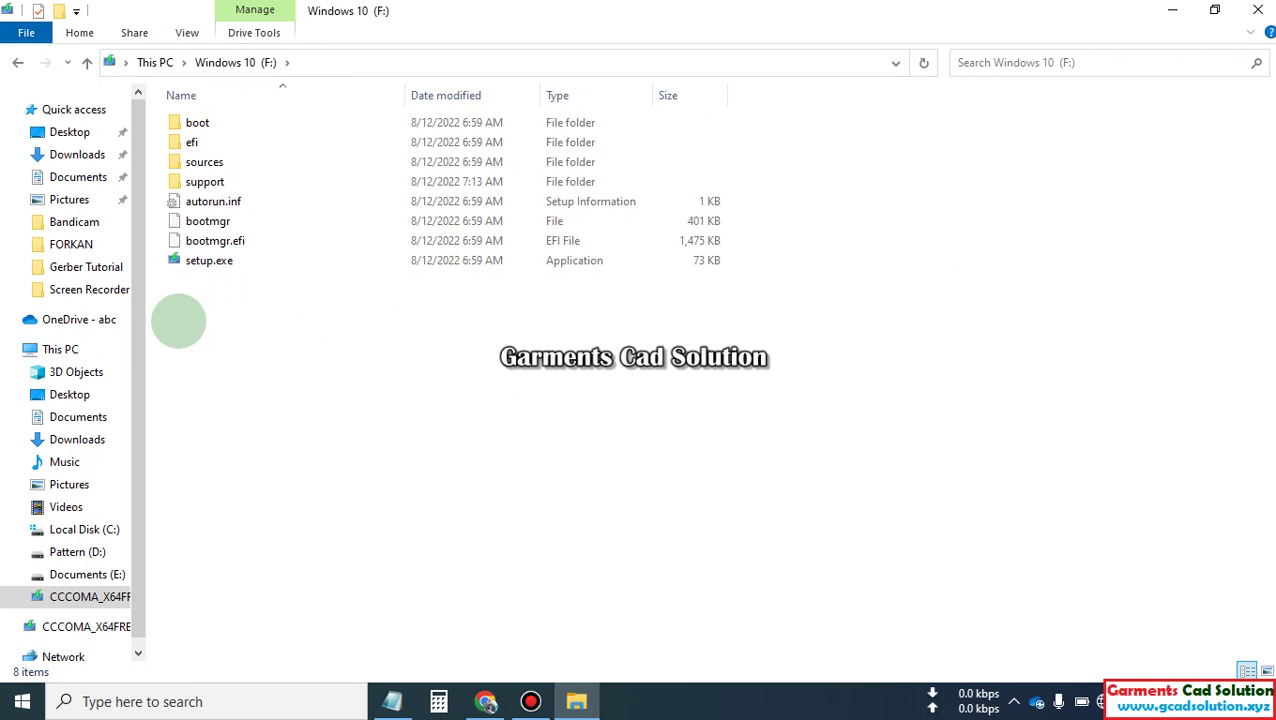
pyautogui.moveTo(178, 320); pyautogui.dragTo(228, 120)
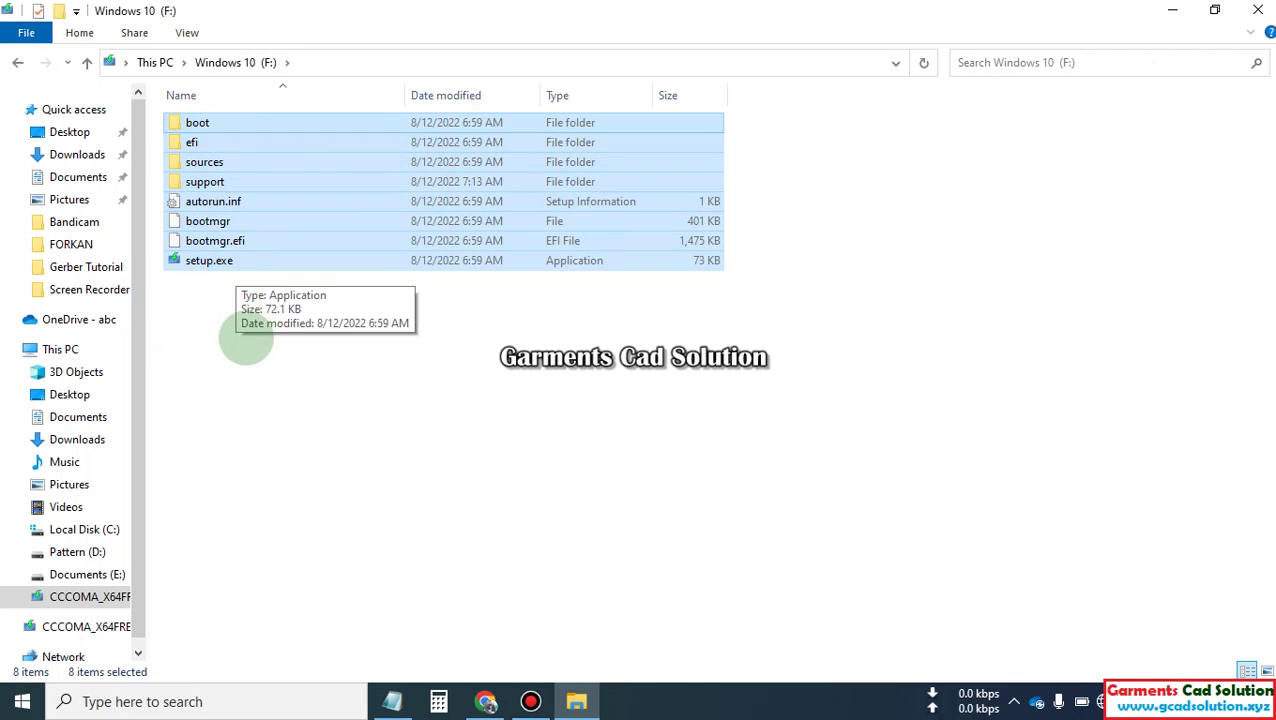
pyautogui.click(241, 339)
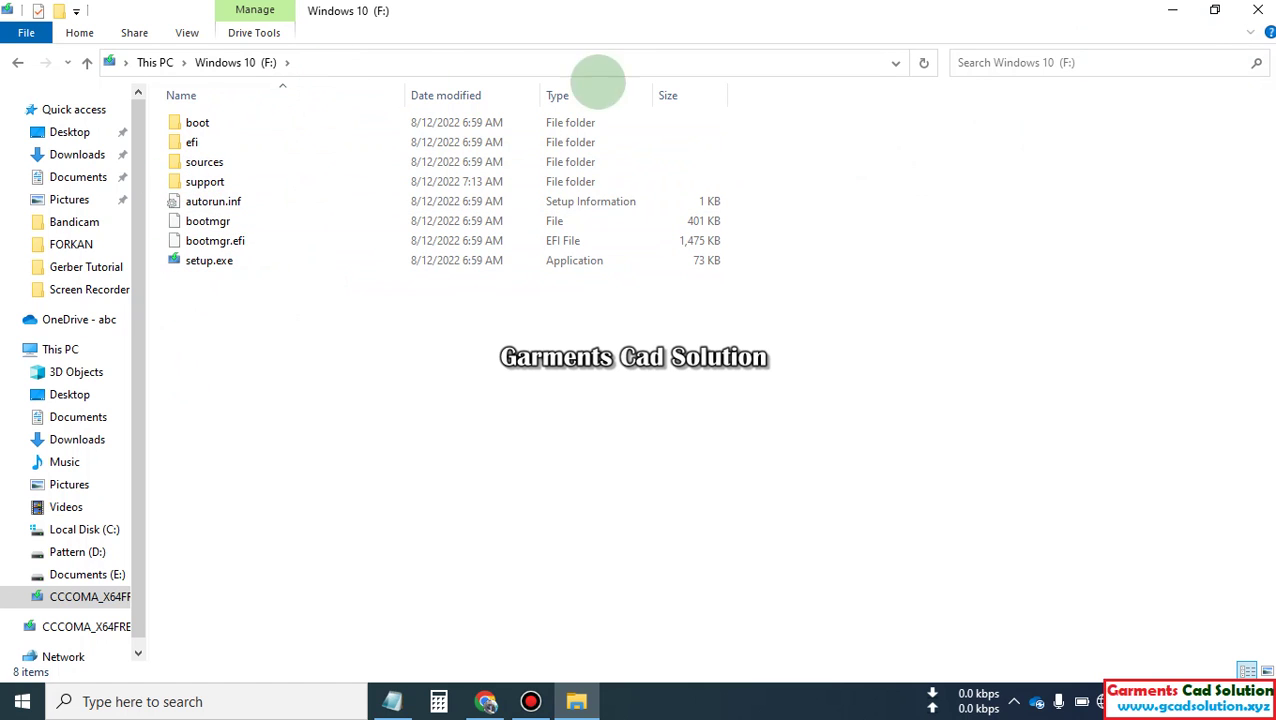
pyautogui.click(1214, 9)
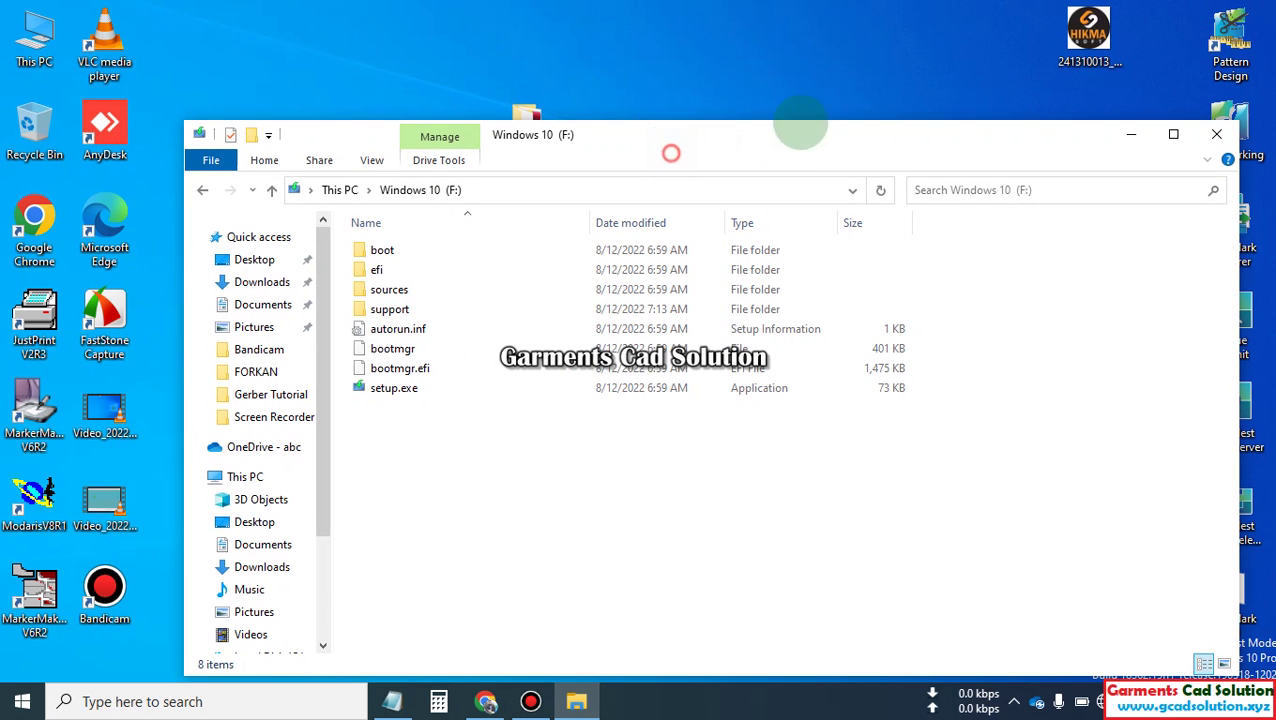
pyautogui.moveTo(660, 130); pyautogui.dragTo(890, 79)
pyautogui.click(530, 701)
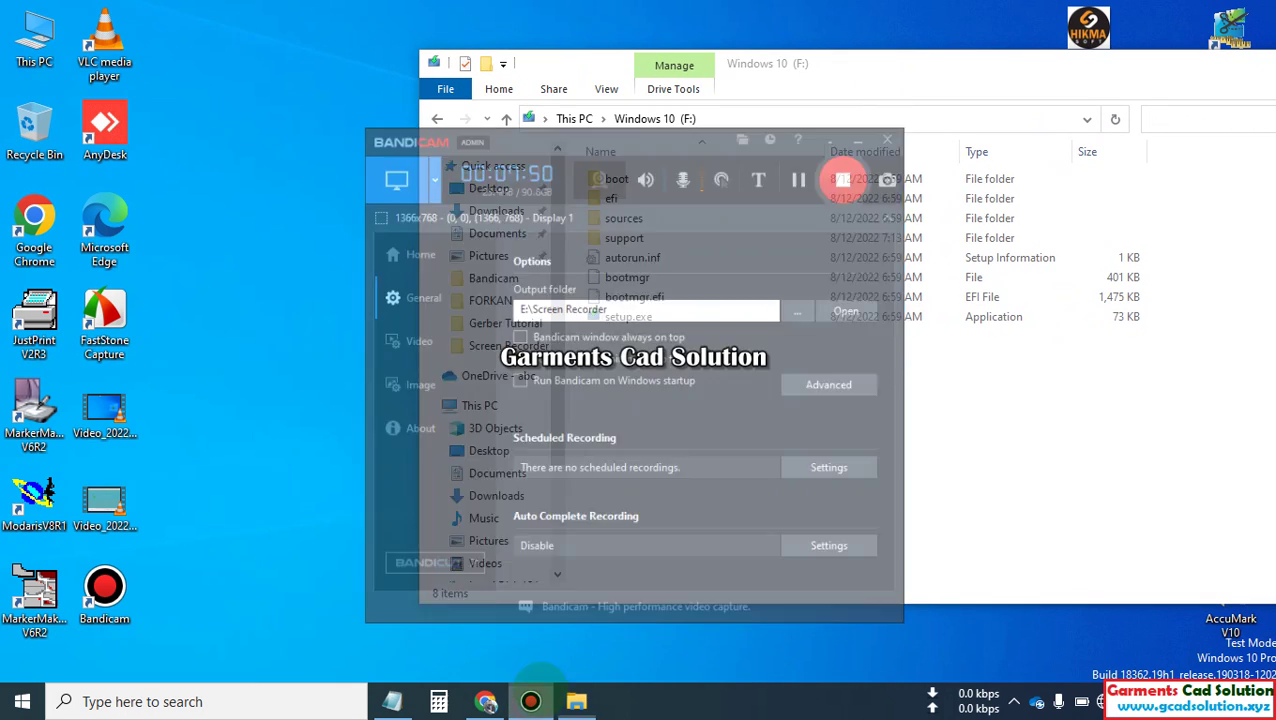